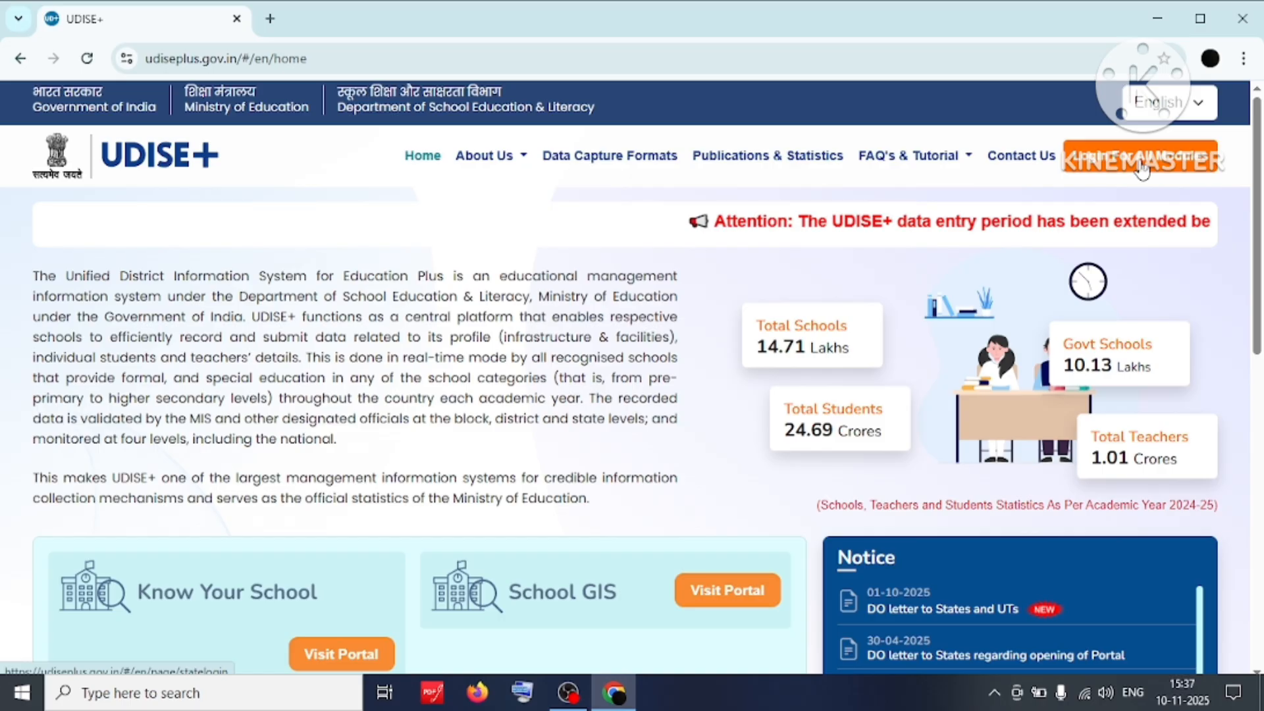
Choose MAHARASHTRA as the state from the all-modules login and go to its login page.
{"action": "left_click", "coordinate": [1142, 169]}
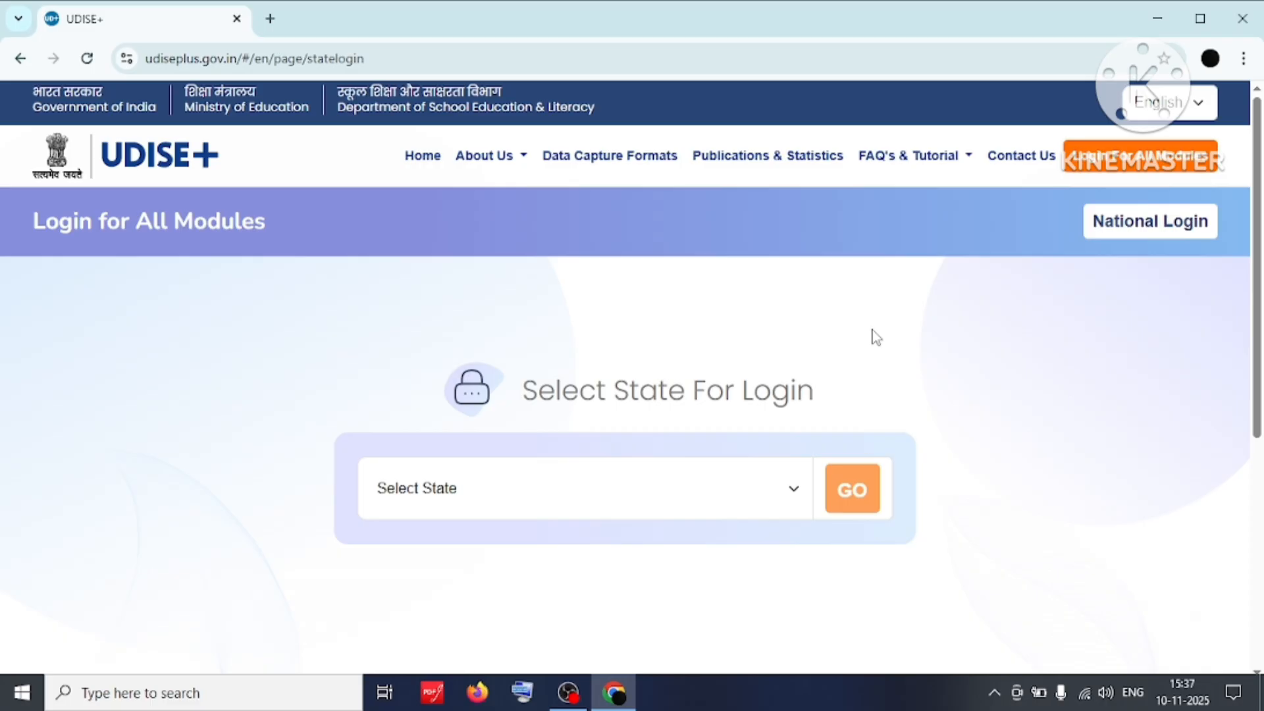
{"action": "left_click", "coordinate": [580, 502]}
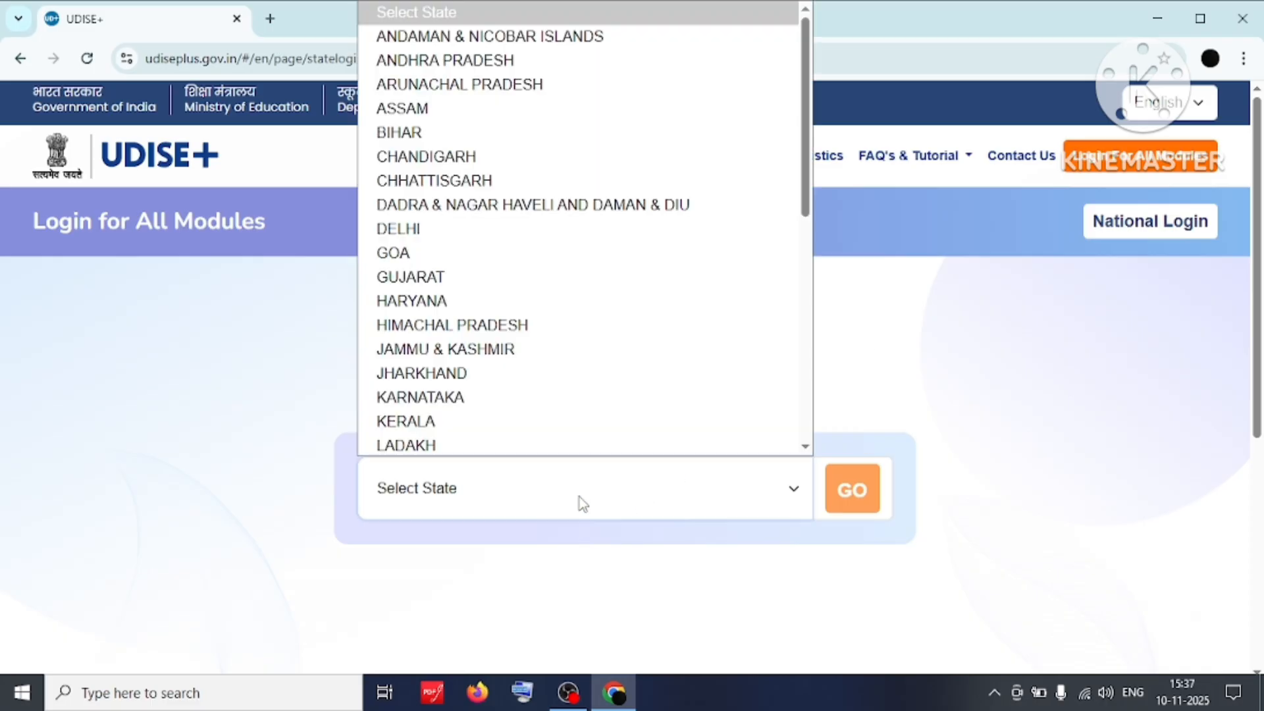
{"action": "type", "text": "mah"}
{"action": "key", "text": "Return"}
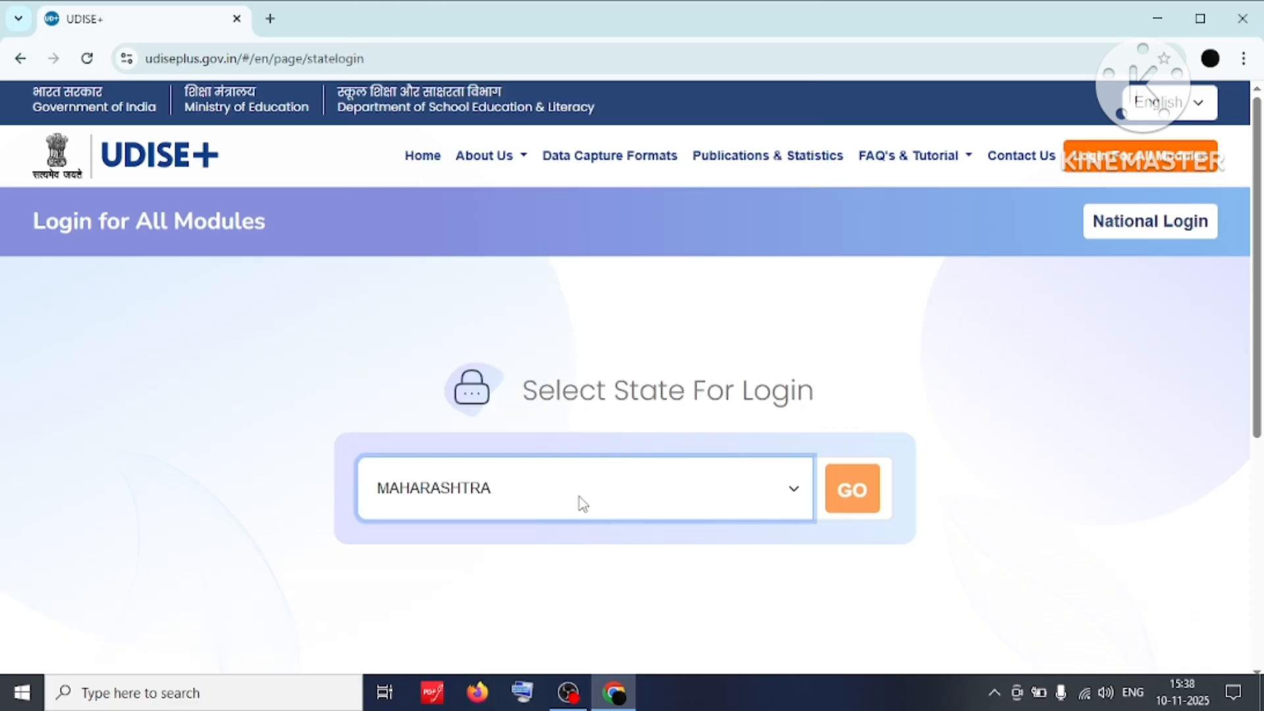
{"action": "left_click", "coordinate": [860, 495]}
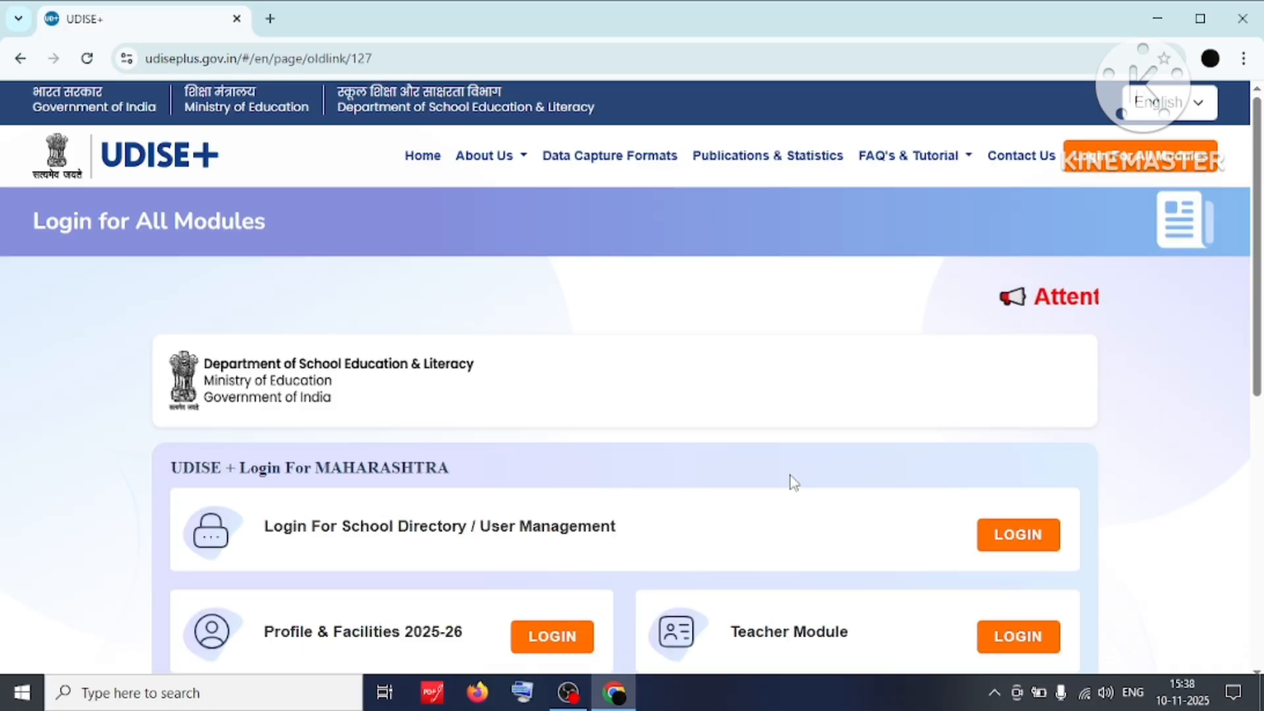
Scroll to the module cards and highlight the Profile & Facilities 2025-26 module.
{"action": "scroll", "coordinate": [1241, 276], "scroll_direction": "down", "scroll_amount": 2}
{"action": "scroll", "coordinate": [1240, 276], "scroll_direction": "down", "scroll_amount": 3}
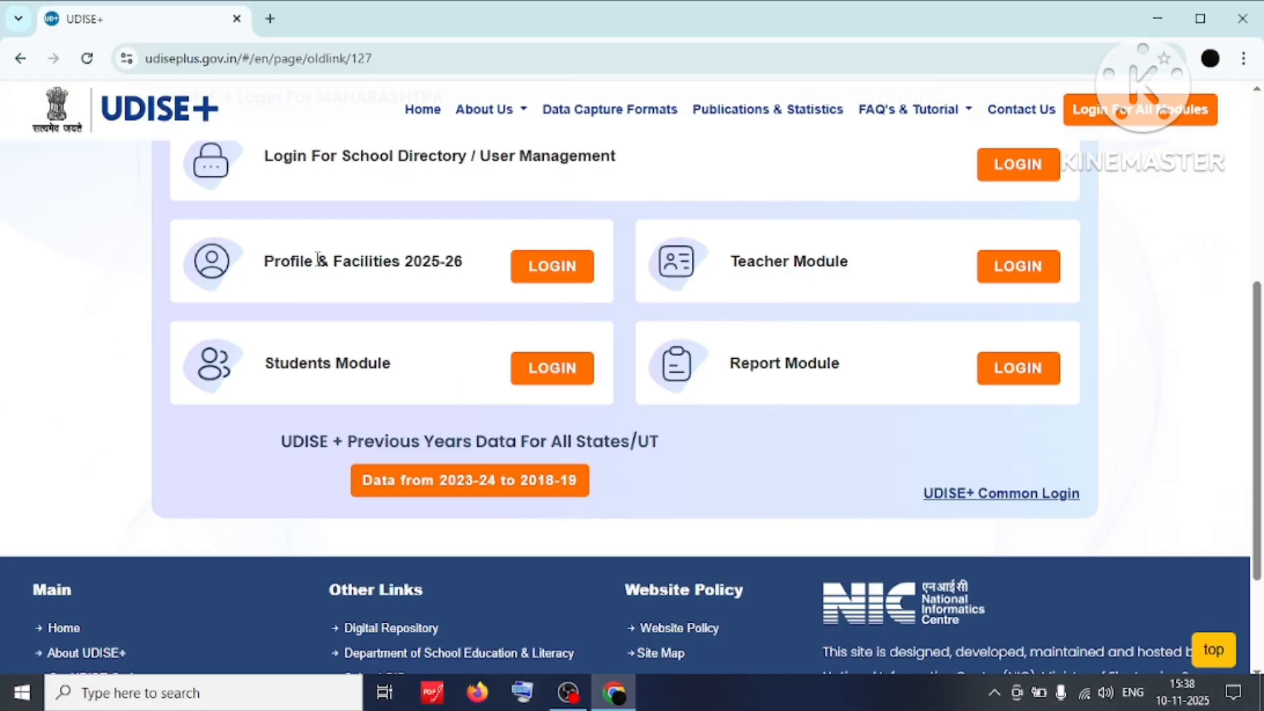
{"action": "left_click_drag", "start_coordinate": [264, 262], "coordinate": [467, 277]}
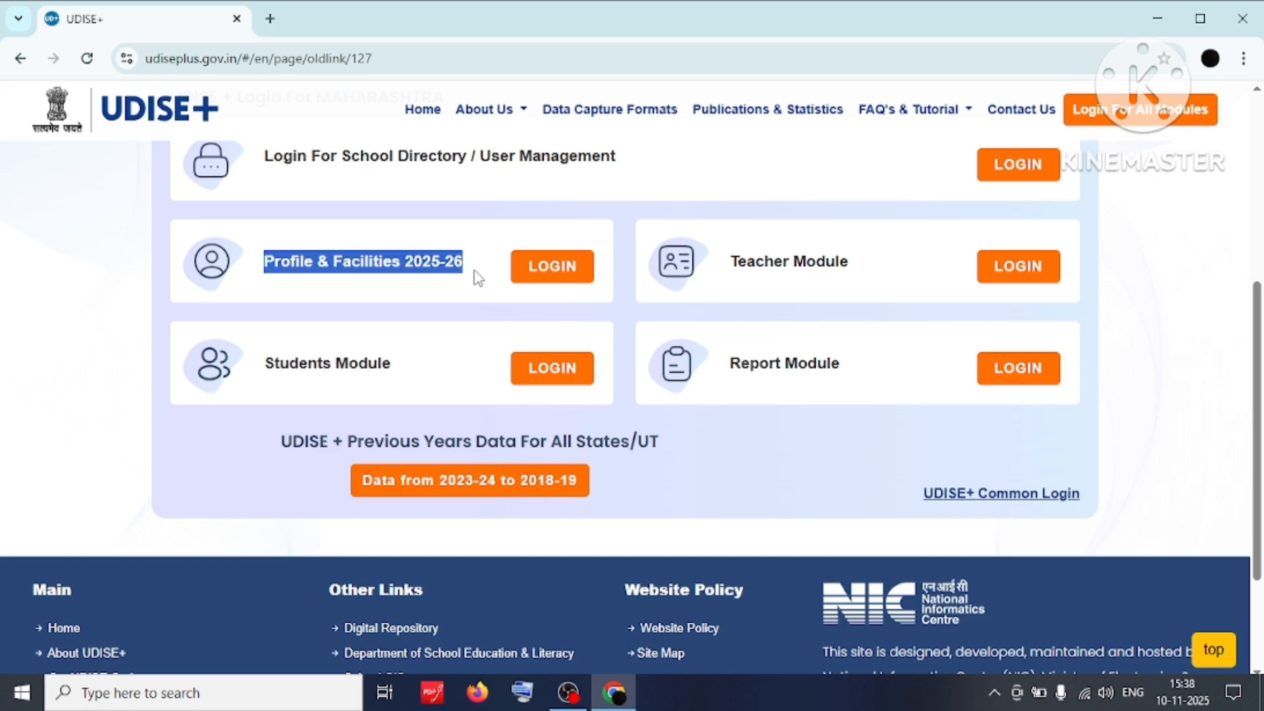
{"action": "left_click", "coordinate": [497, 241]}
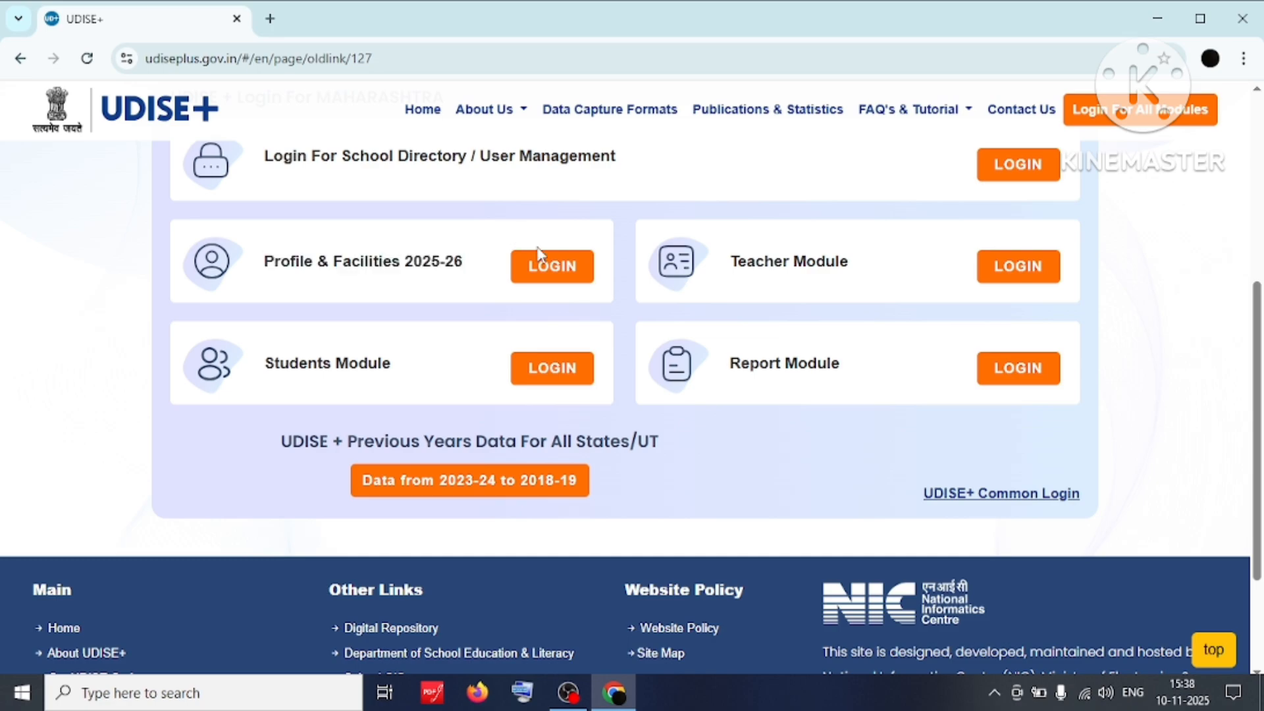
Open the Profile & Facilities 2025-26 login and enter the saved school username and captcha code.
{"action": "left_click", "coordinate": [555, 271]}
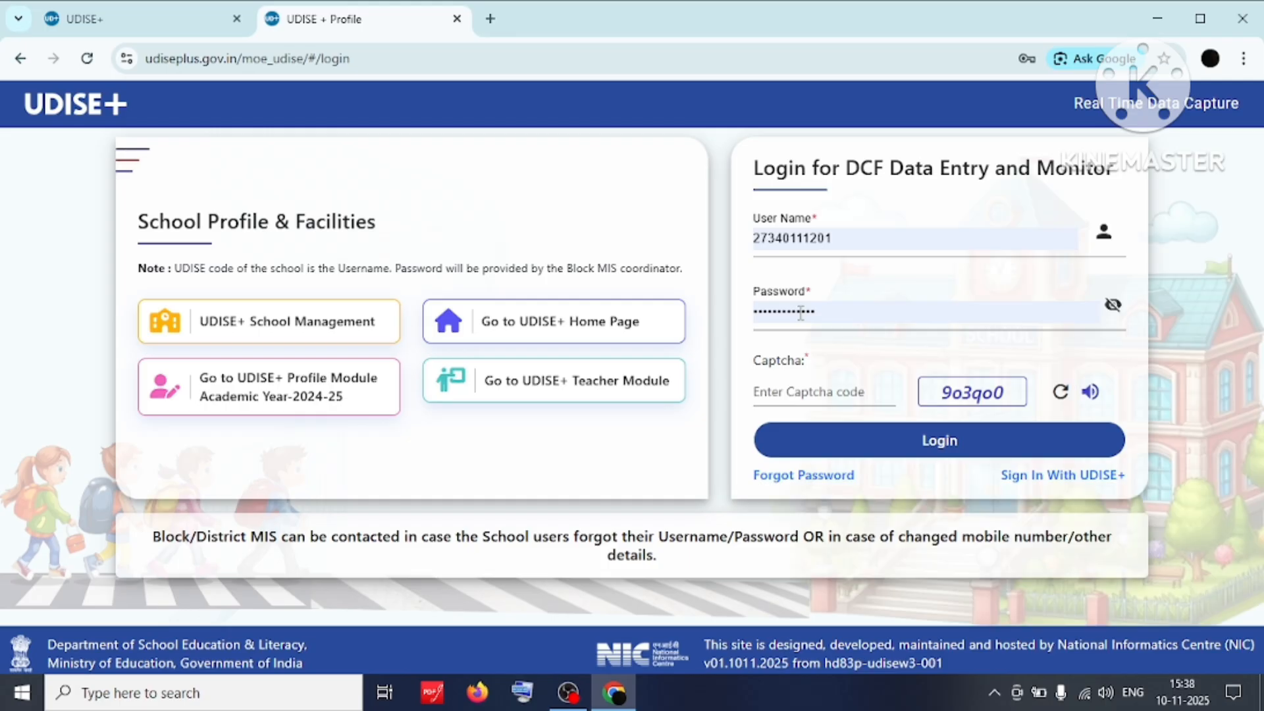
{"action": "double_click", "coordinate": [800, 239]}
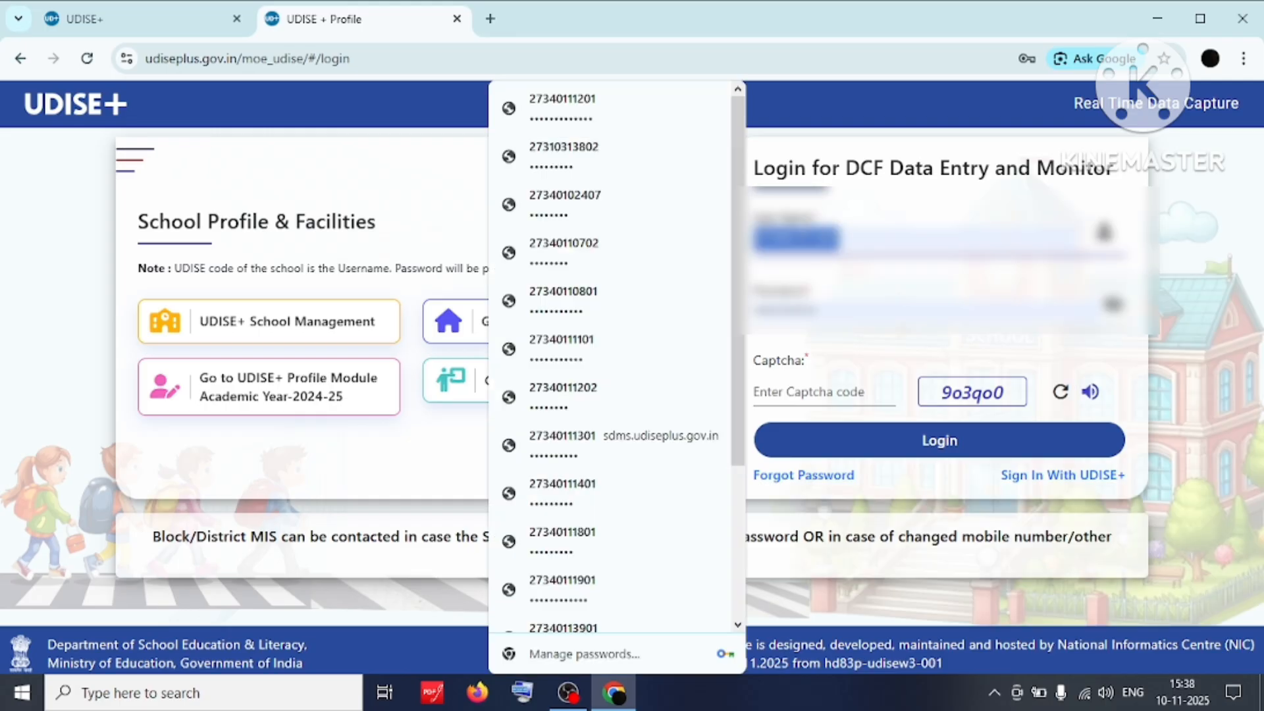
{"action": "type", "text": "2734010"}
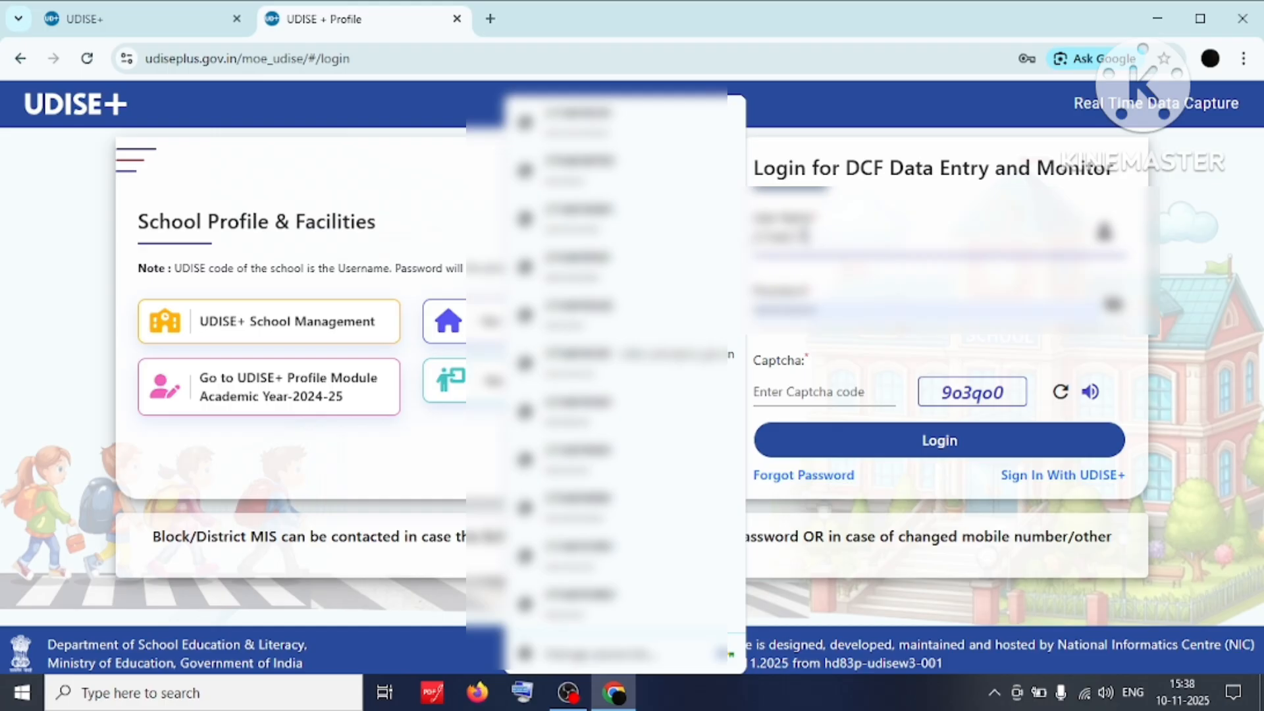
{"action": "type", "text": "7802"}
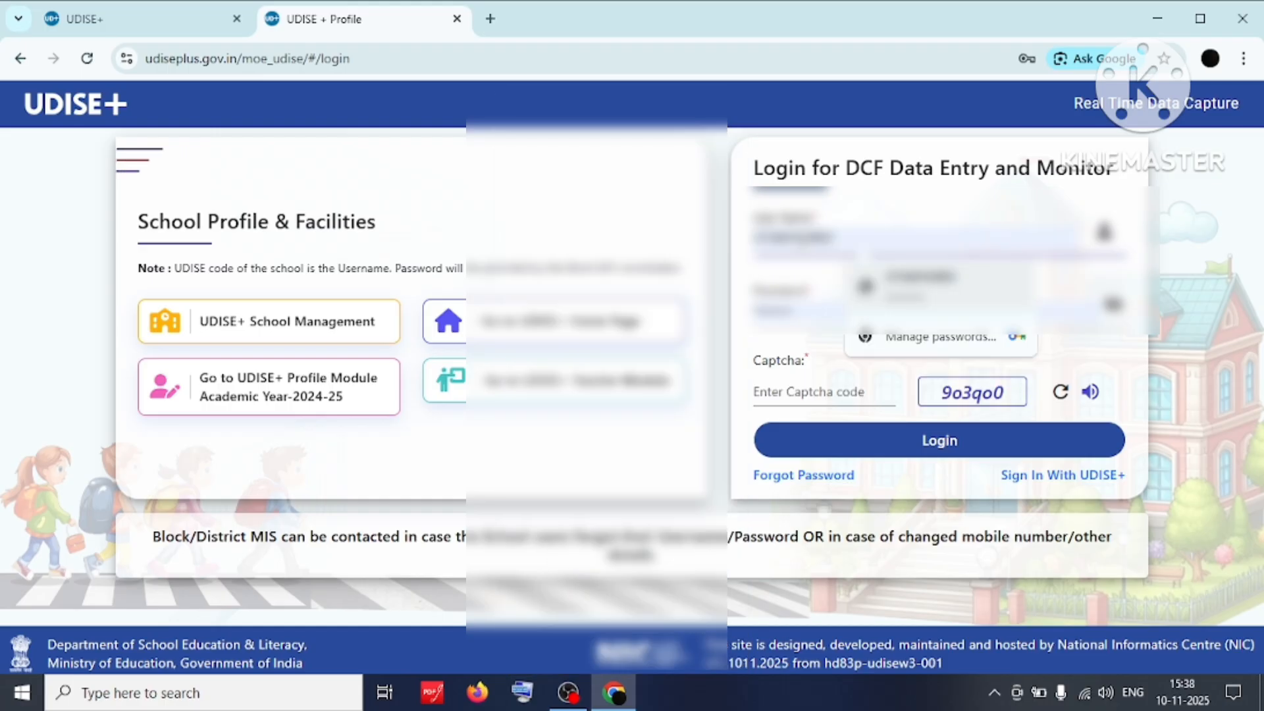
{"action": "left_click", "coordinate": [815, 397]}
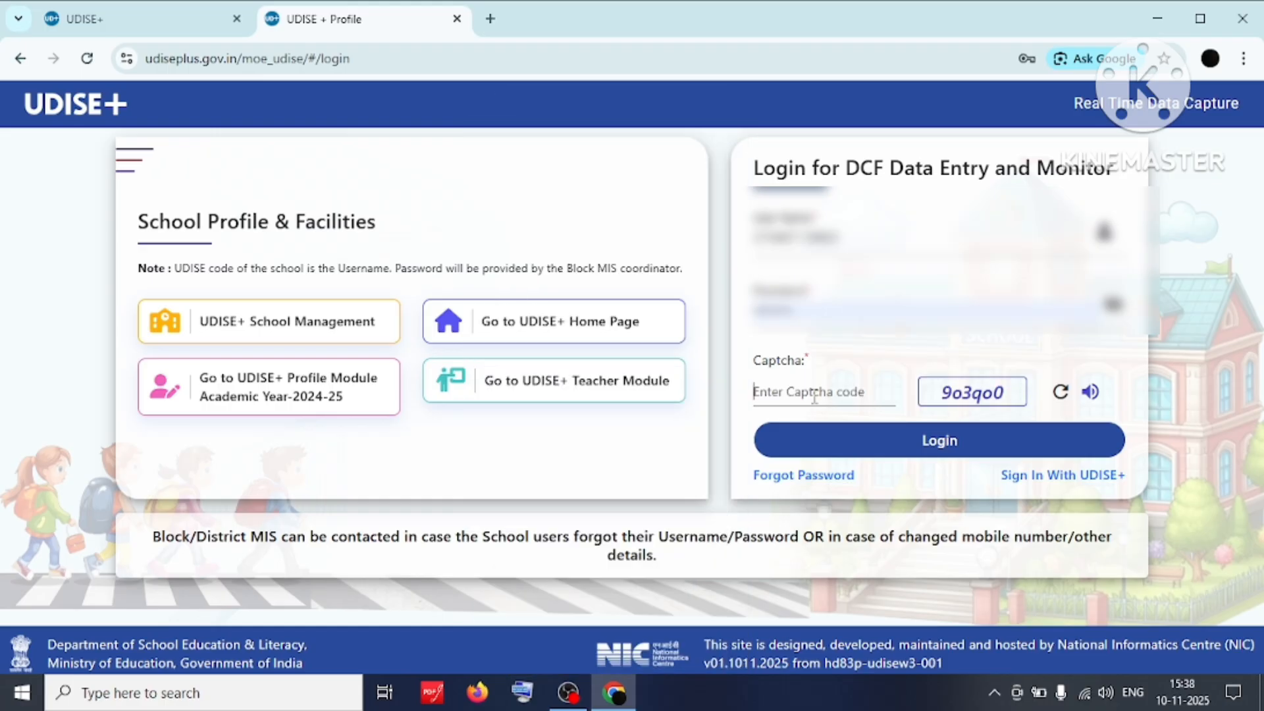
{"action": "type", "text": "9o"}
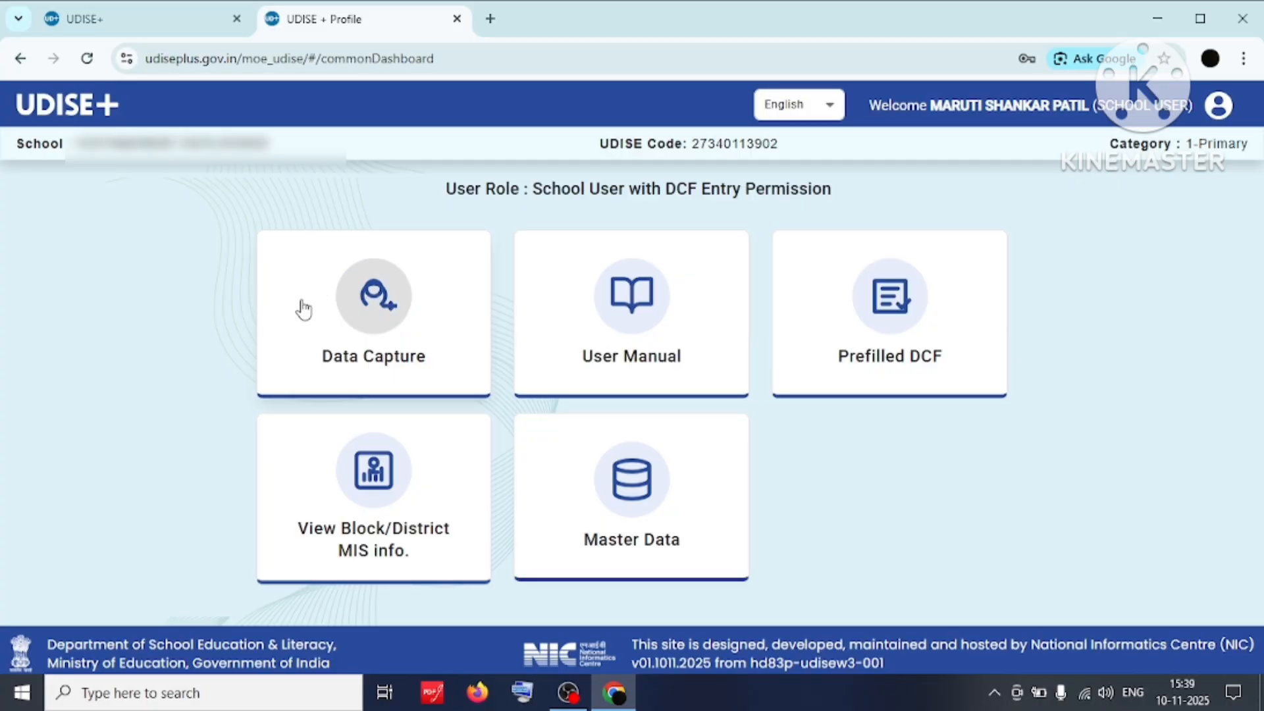
Open the Data Capture dashboard and highlight row 1's Not Completed status.
{"action": "left_click", "coordinate": [370, 319]}
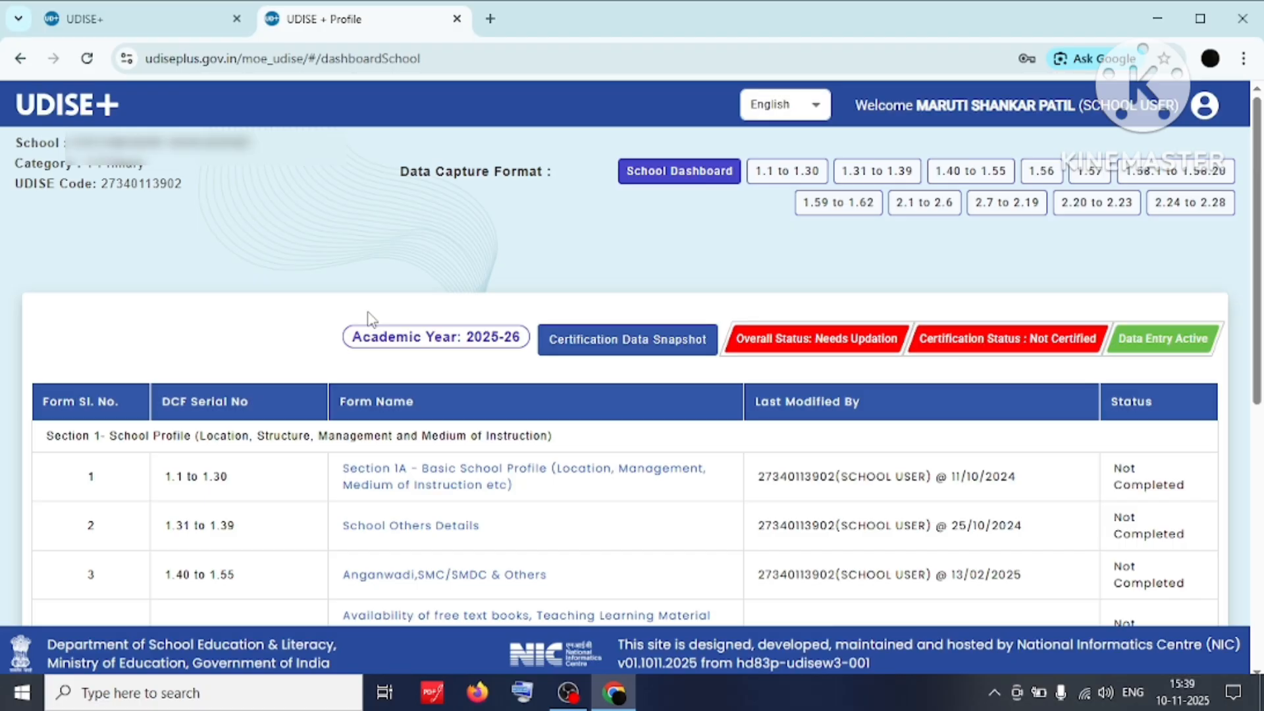
{"action": "scroll", "coordinate": [371, 319], "scroll_direction": "down", "scroll_amount": 1}
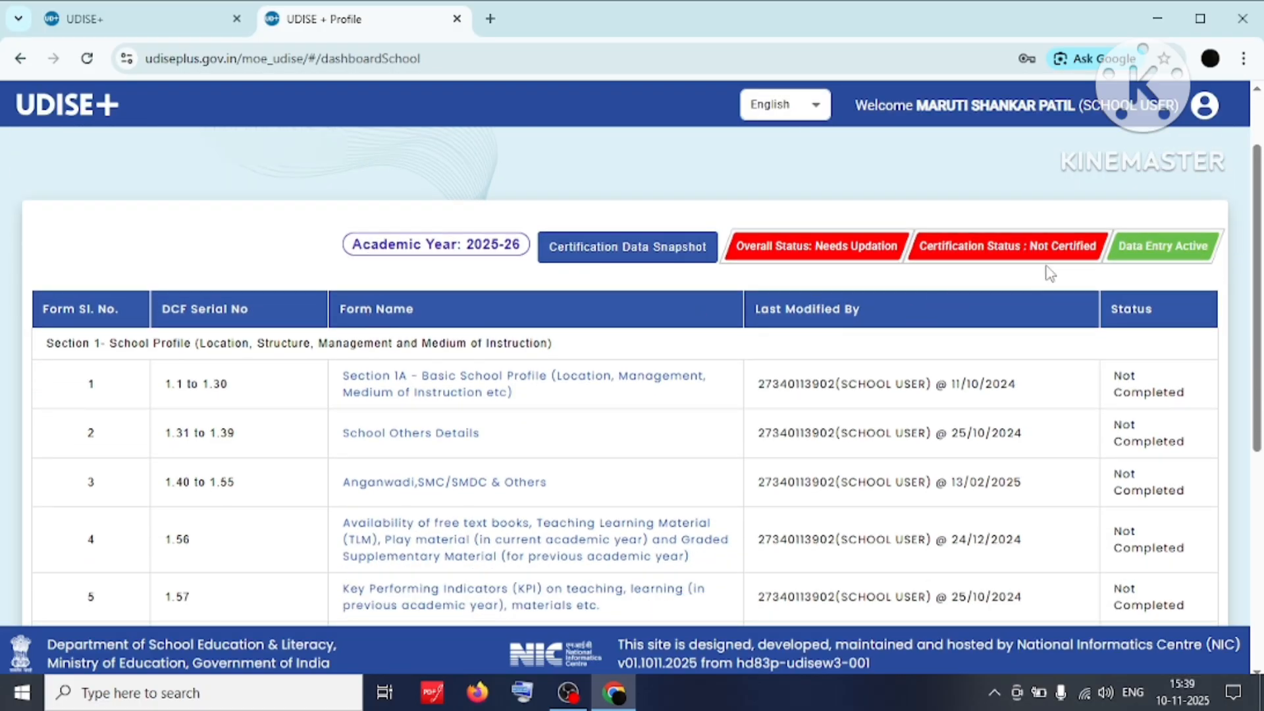
{"action": "left_click_drag", "start_coordinate": [1258, 234], "coordinate": [1258, 257]}
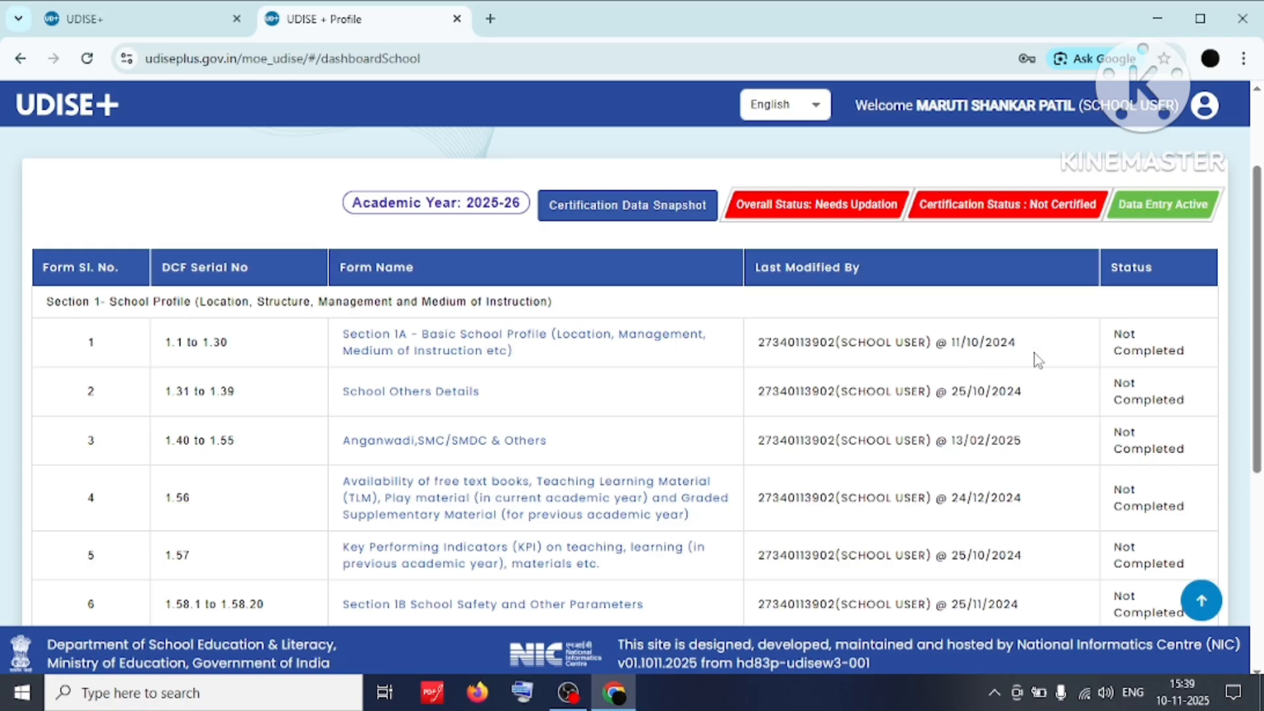
{"action": "left_click_drag", "start_coordinate": [1113, 329], "coordinate": [1182, 334]}
{"action": "left_click", "coordinate": [1180, 332]}
Scroll the form table and highlight the Section 1A form name.
{"action": "scroll", "coordinate": [1168, 323], "scroll_direction": "down", "scroll_amount": 3}
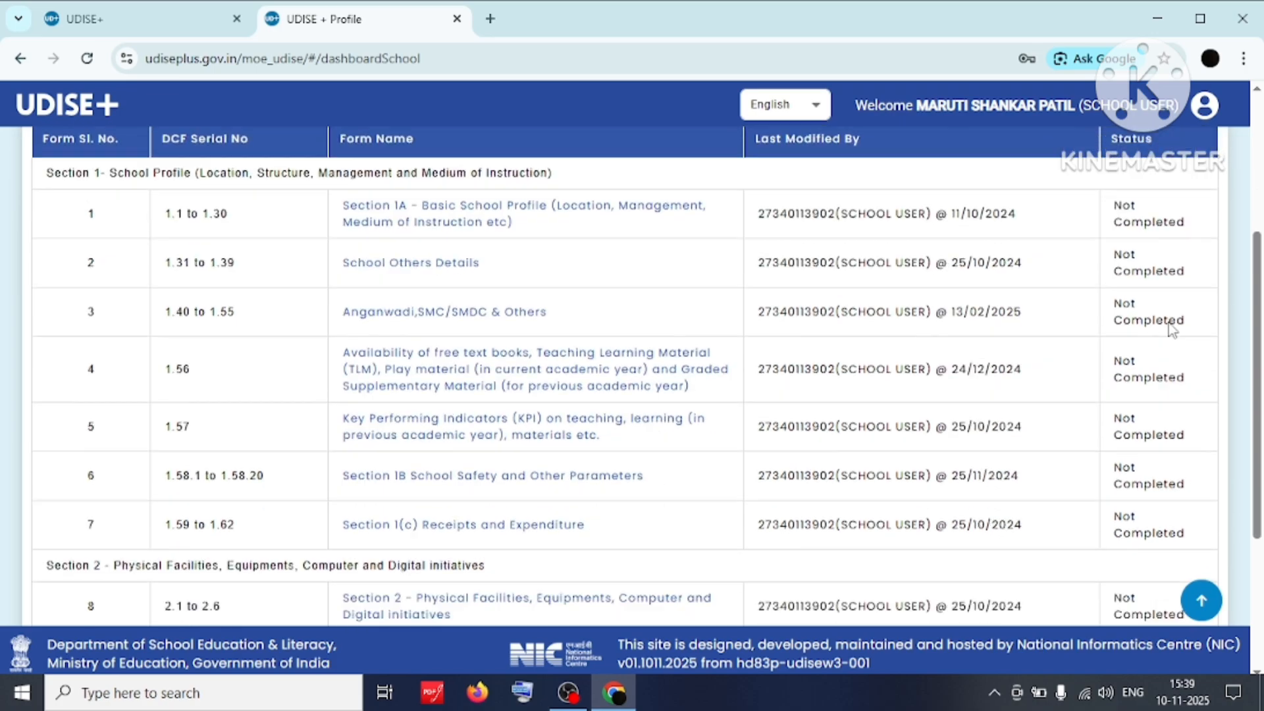
{"action": "scroll", "coordinate": [1169, 322], "scroll_direction": "up", "scroll_amount": 3}
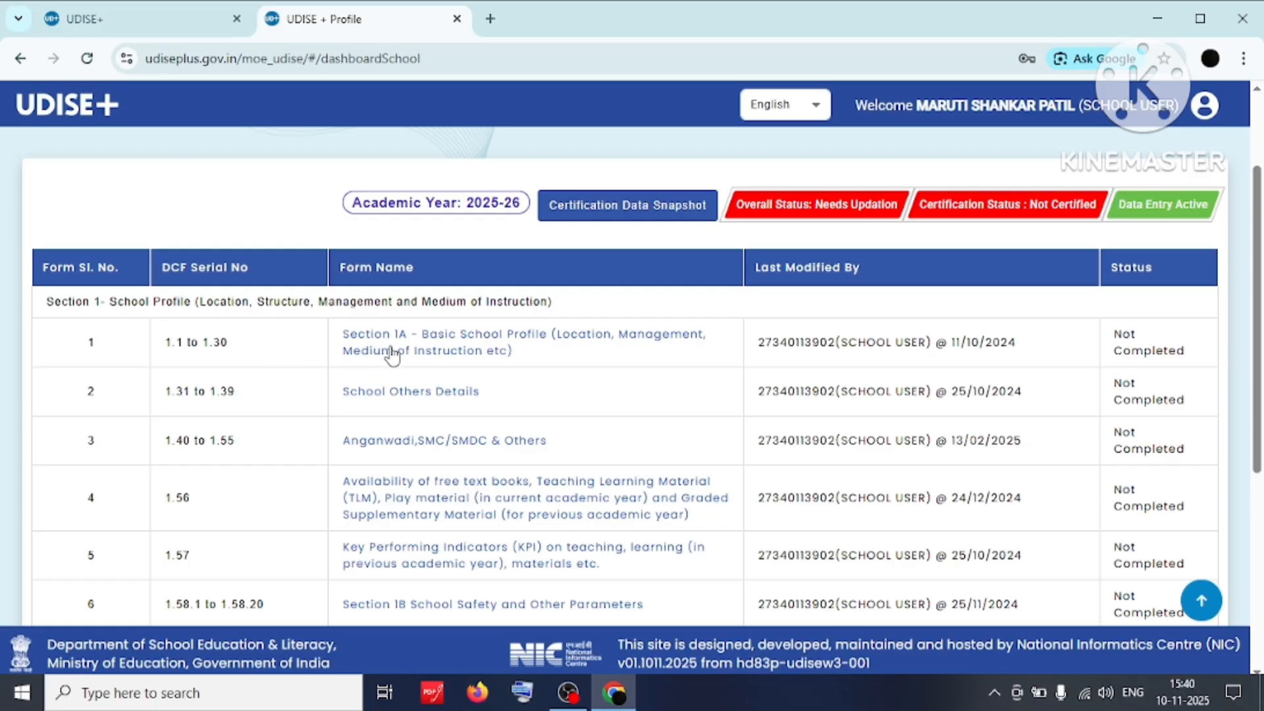
{"action": "left_click_drag", "start_coordinate": [342, 339], "coordinate": [535, 358]}
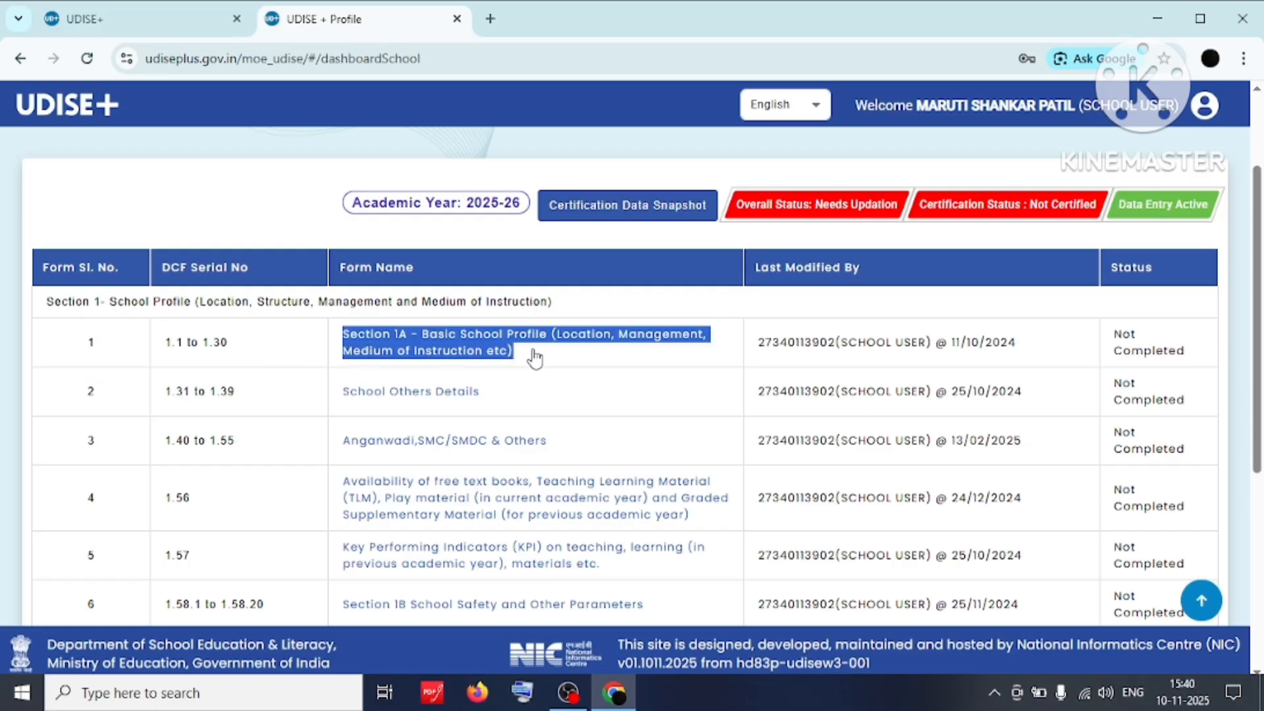
{"action": "left_click", "coordinate": [546, 359]}
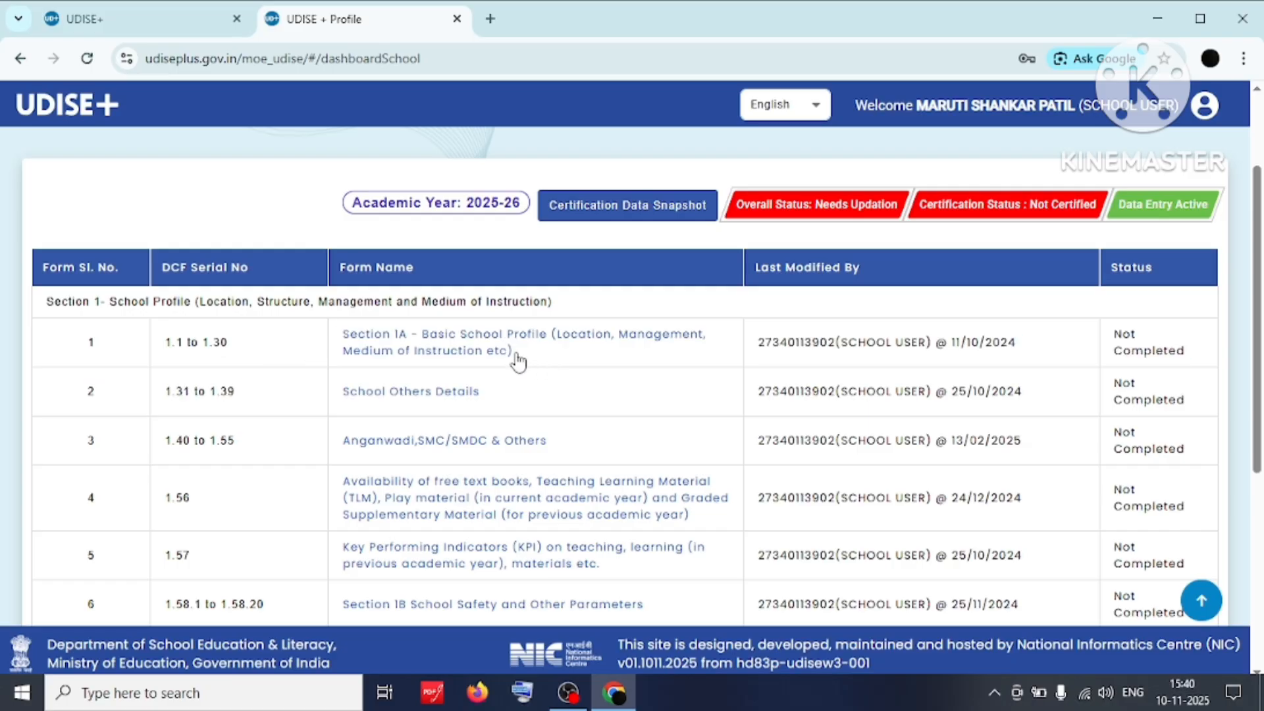
Review the Section 1A (1.1 to 1.30) Basic School Profile fields and mark the form complete.
{"action": "left_click", "coordinate": [480, 344]}
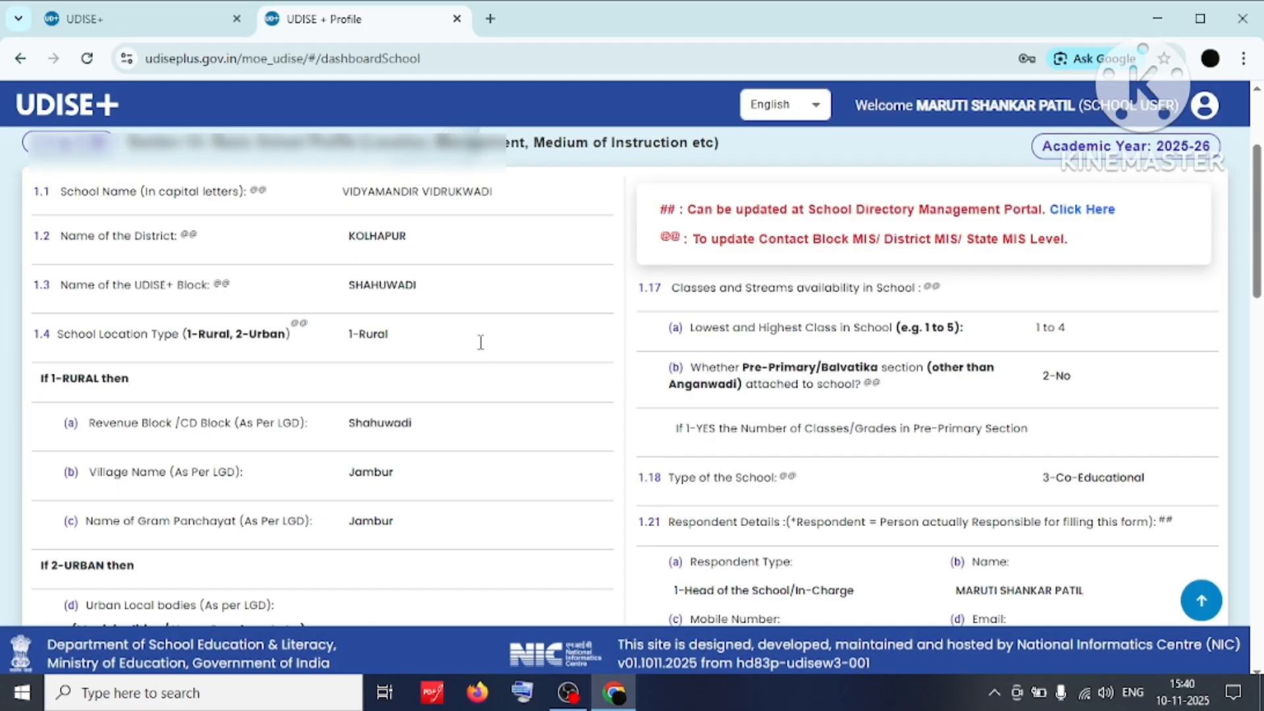
{"action": "scroll", "coordinate": [481, 342], "scroll_direction": "down", "scroll_amount": 3}
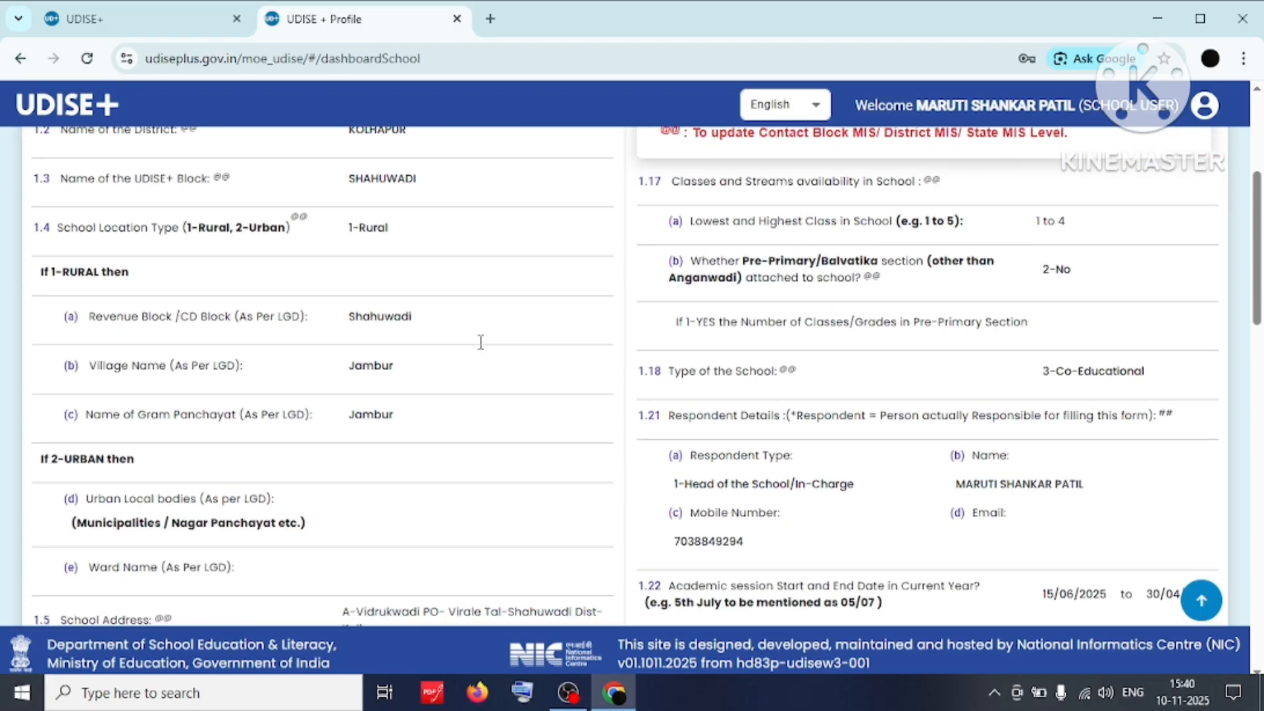
{"action": "scroll", "coordinate": [481, 343], "scroll_direction": "down", "scroll_amount": 3}
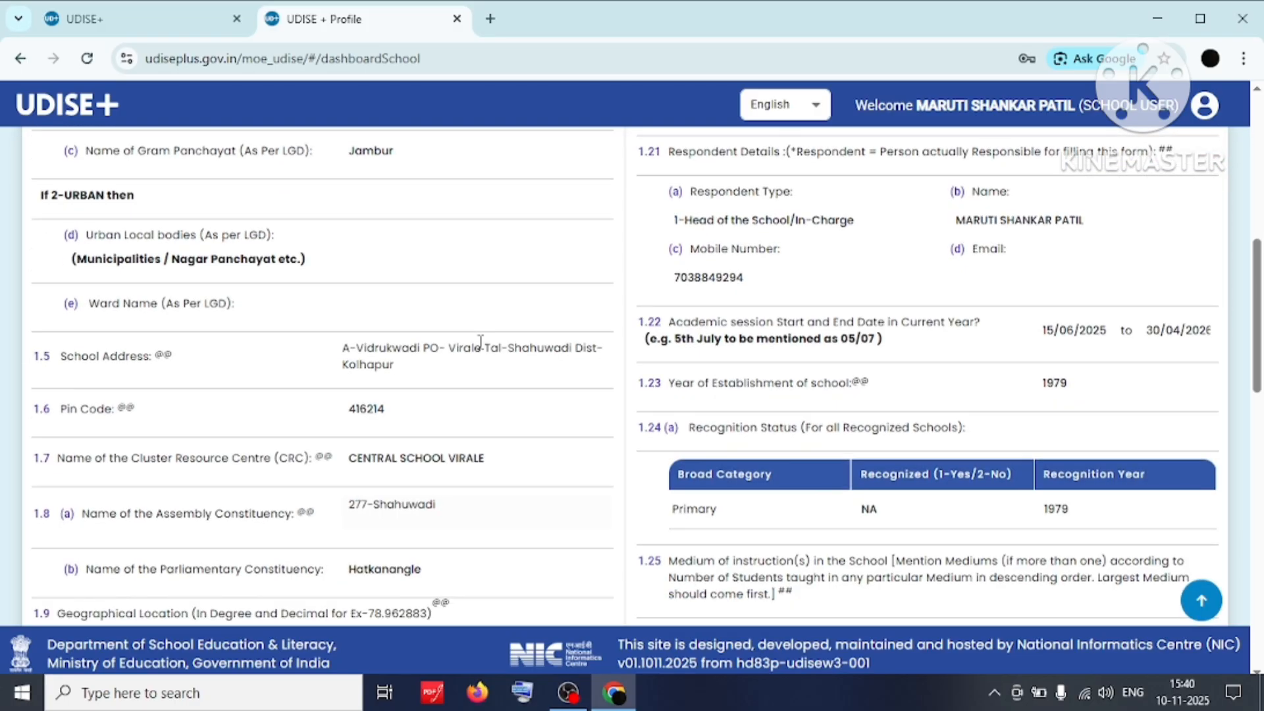
{"action": "scroll", "coordinate": [480, 341], "scroll_direction": "down", "scroll_amount": 2}
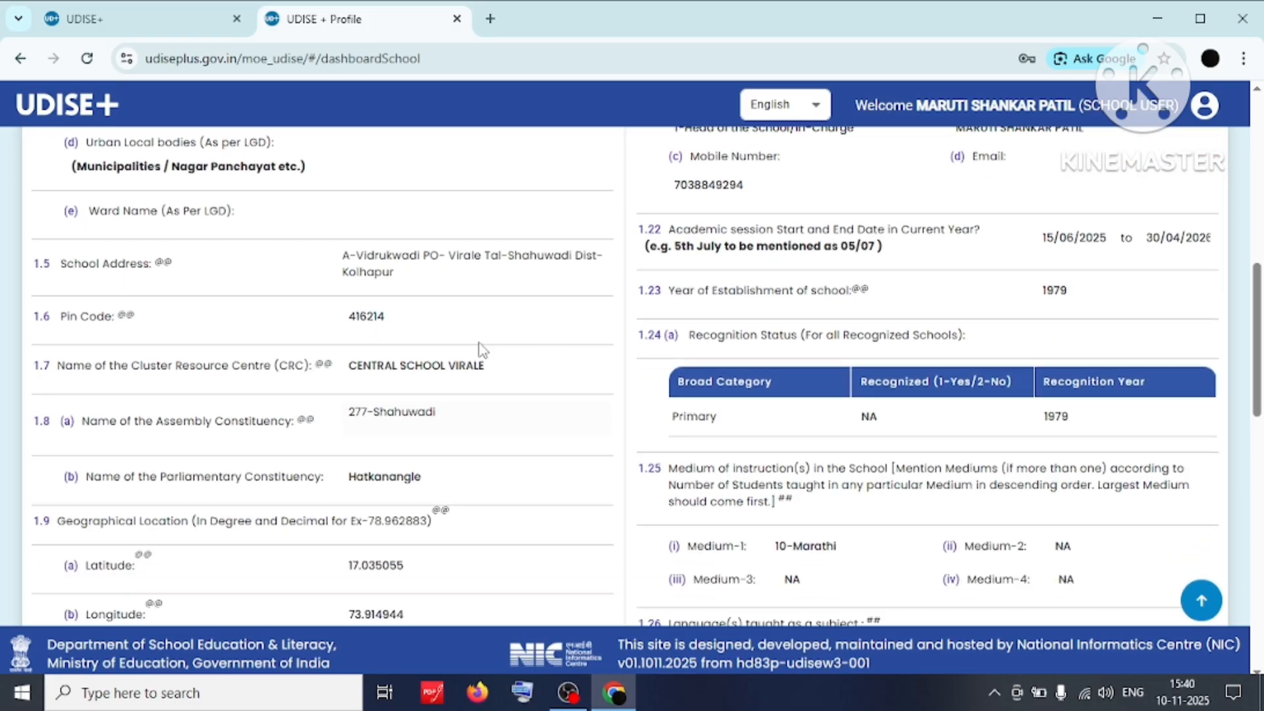
{"action": "scroll", "coordinate": [481, 347], "scroll_direction": "down", "scroll_amount": 3}
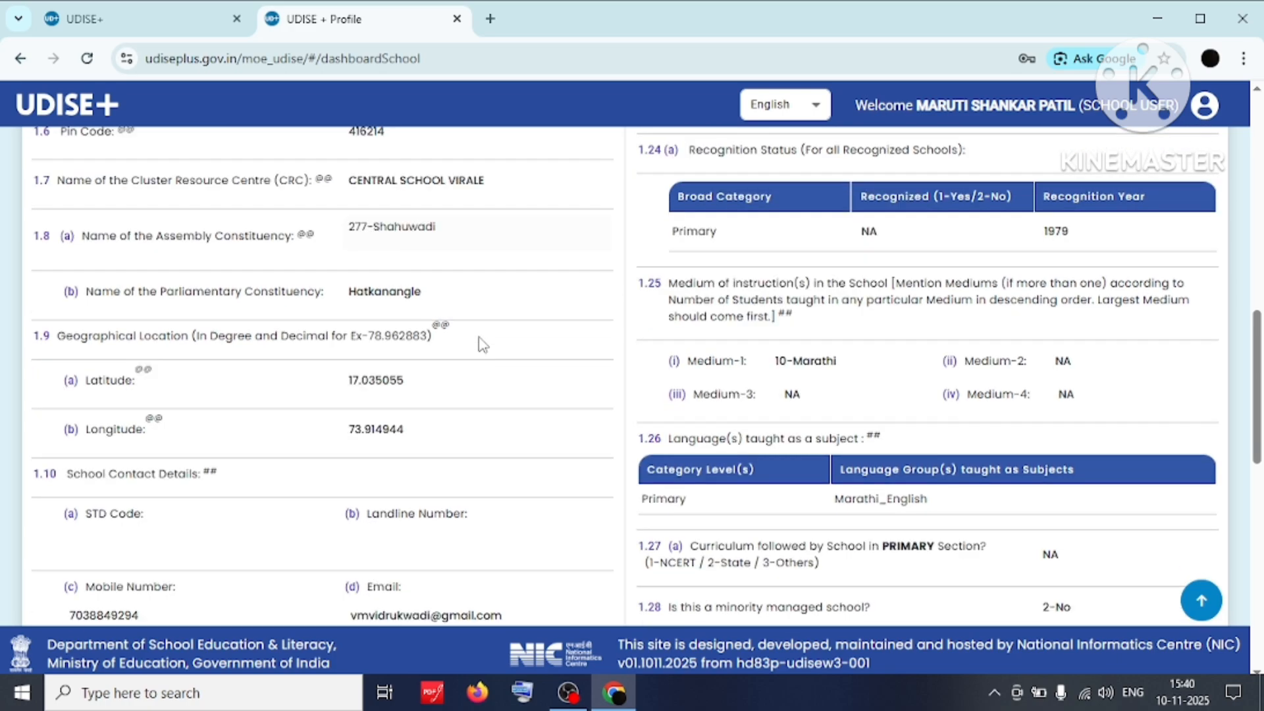
{"action": "scroll", "coordinate": [483, 343], "scroll_direction": "down", "scroll_amount": 3}
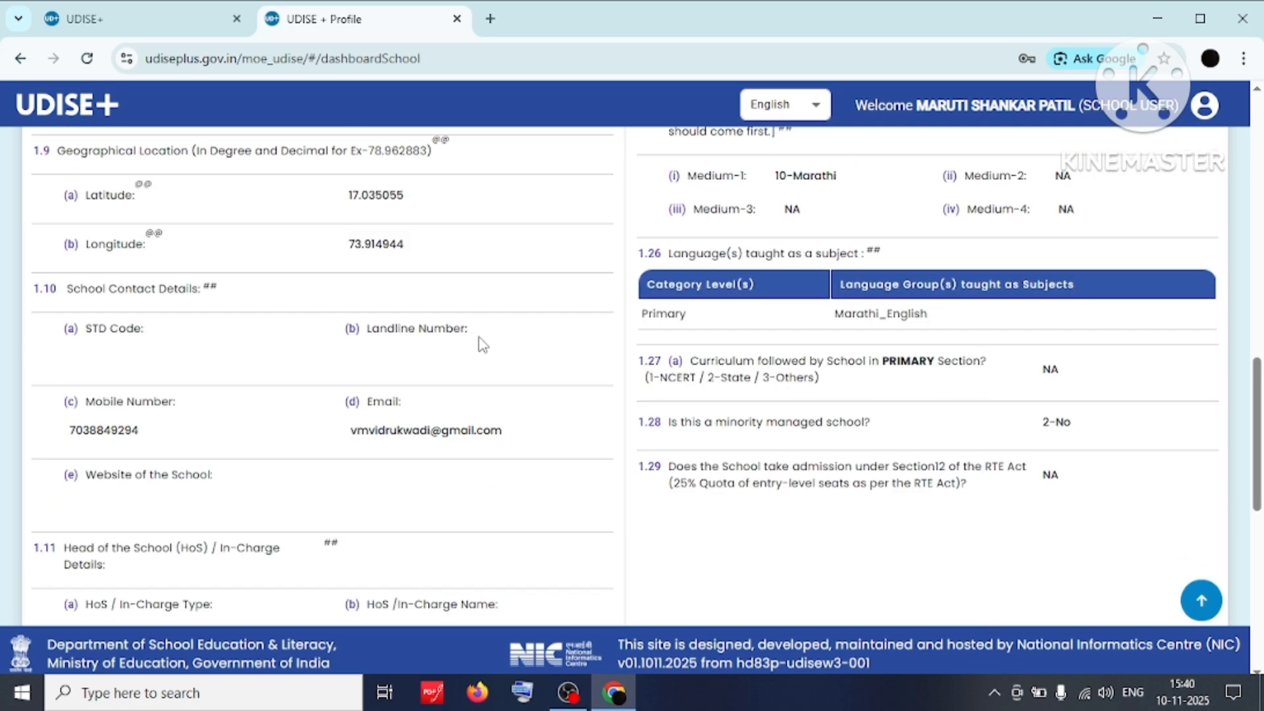
{"action": "scroll", "coordinate": [483, 344], "scroll_direction": "down", "scroll_amount": 4}
{"action": "scroll", "coordinate": [482, 343], "scroll_direction": "down", "scroll_amount": 5}
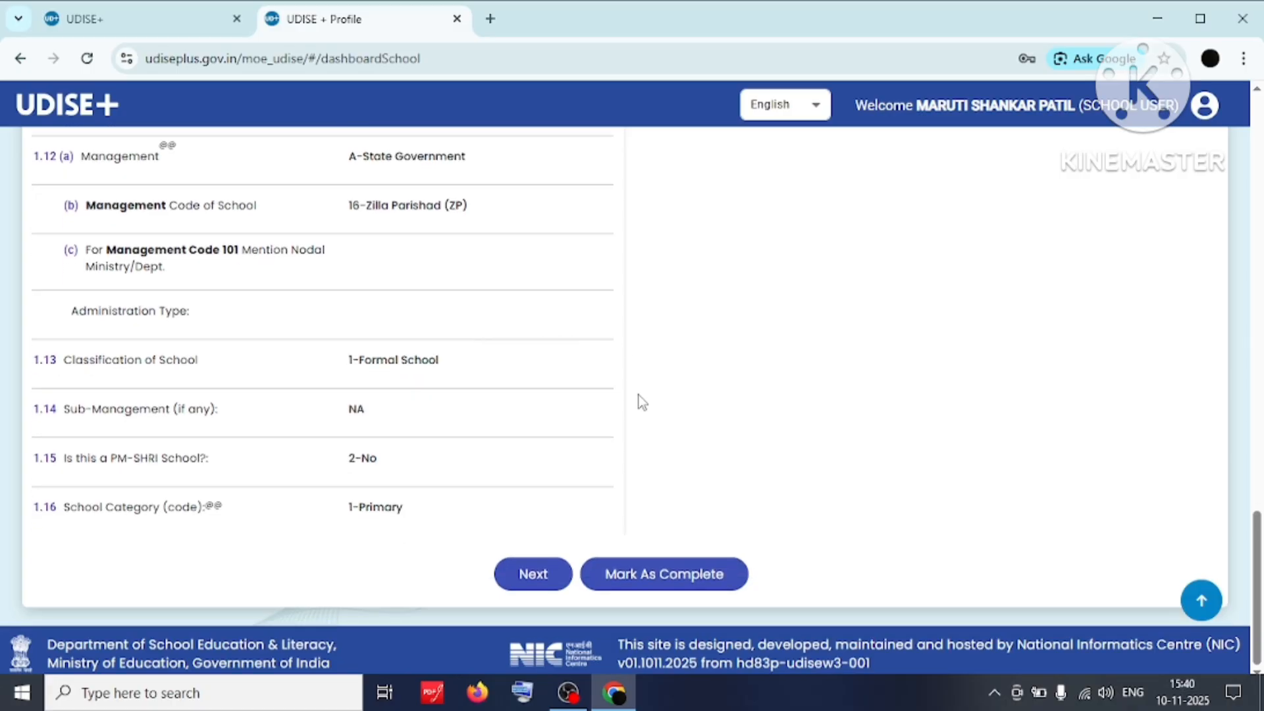
{"action": "left_click", "coordinate": [695, 582]}
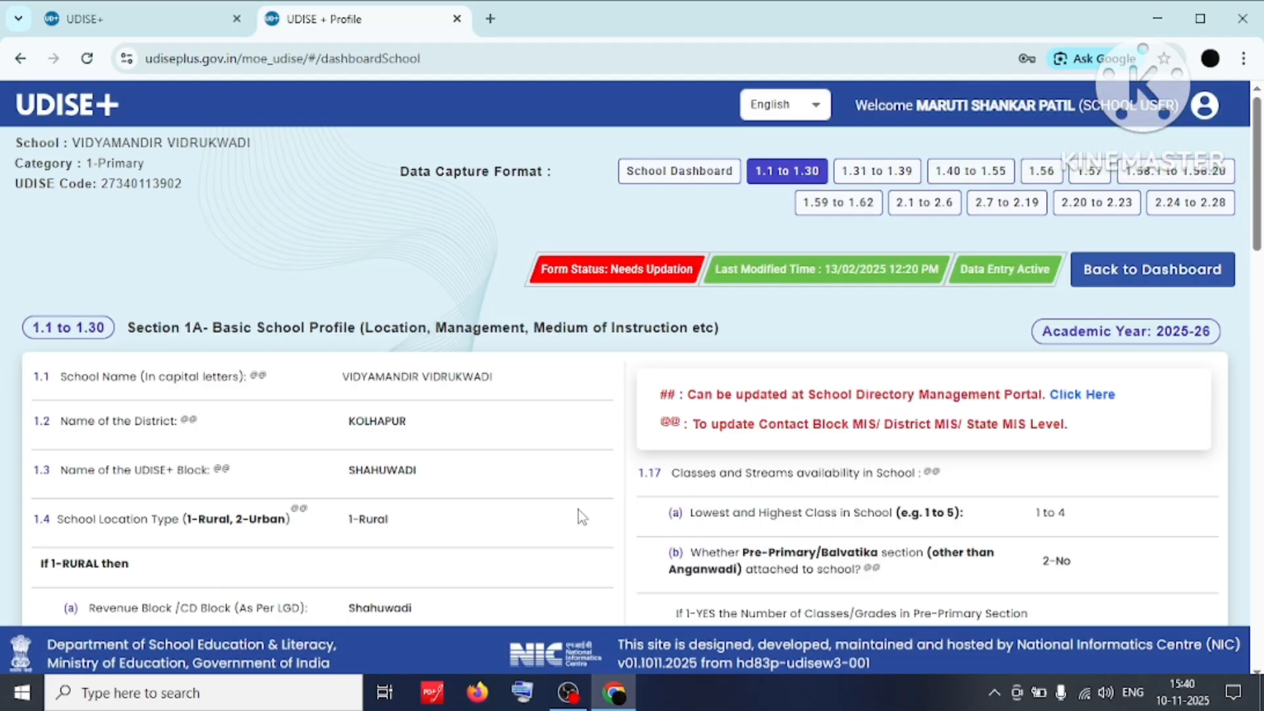
{"action": "scroll", "coordinate": [578, 510], "scroll_direction": "down", "scroll_amount": 1}
{"action": "scroll", "coordinate": [579, 509], "scroll_direction": "down", "scroll_amount": 15}
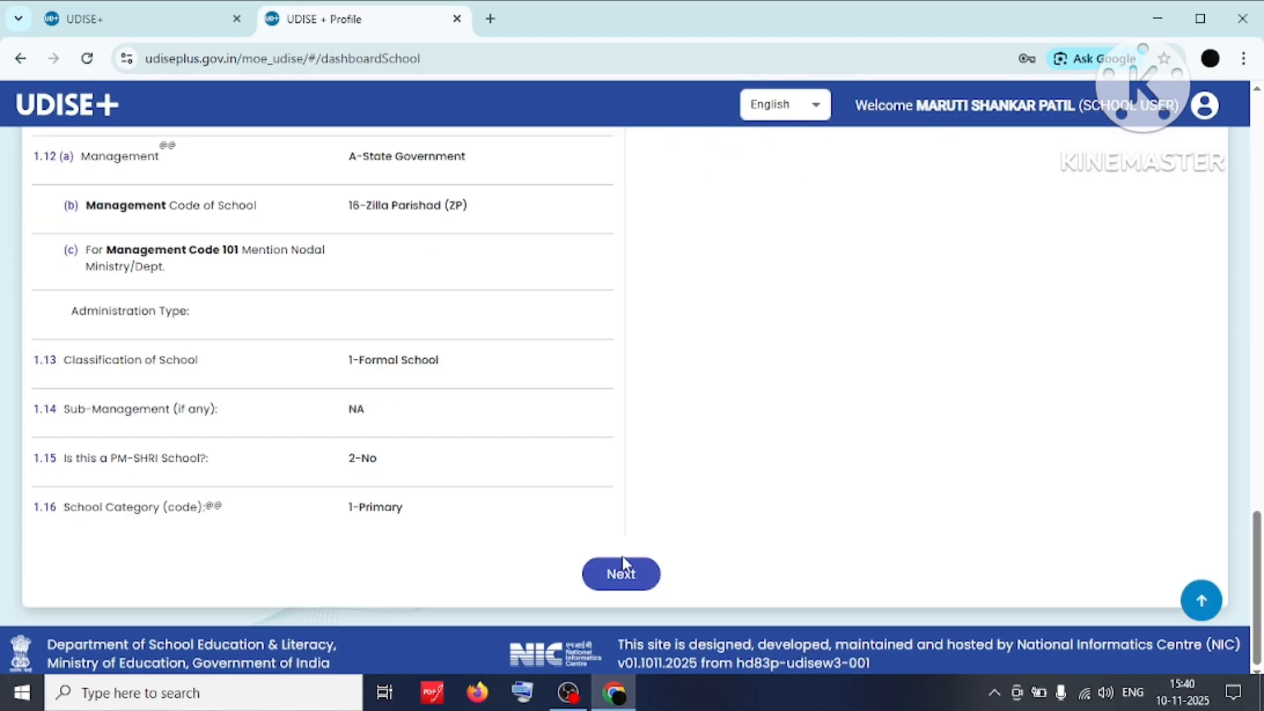
{"action": "left_click", "coordinate": [629, 583]}
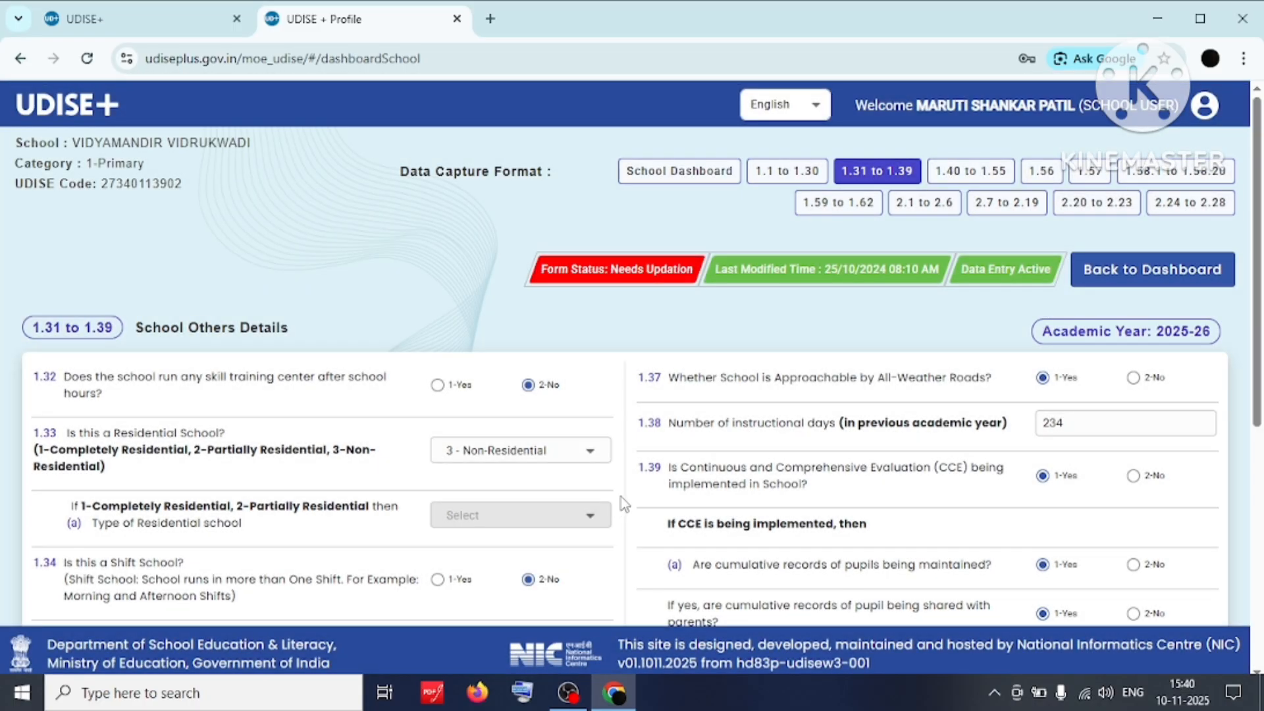
{"action": "scroll", "coordinate": [621, 495], "scroll_direction": "down", "scroll_amount": 1}
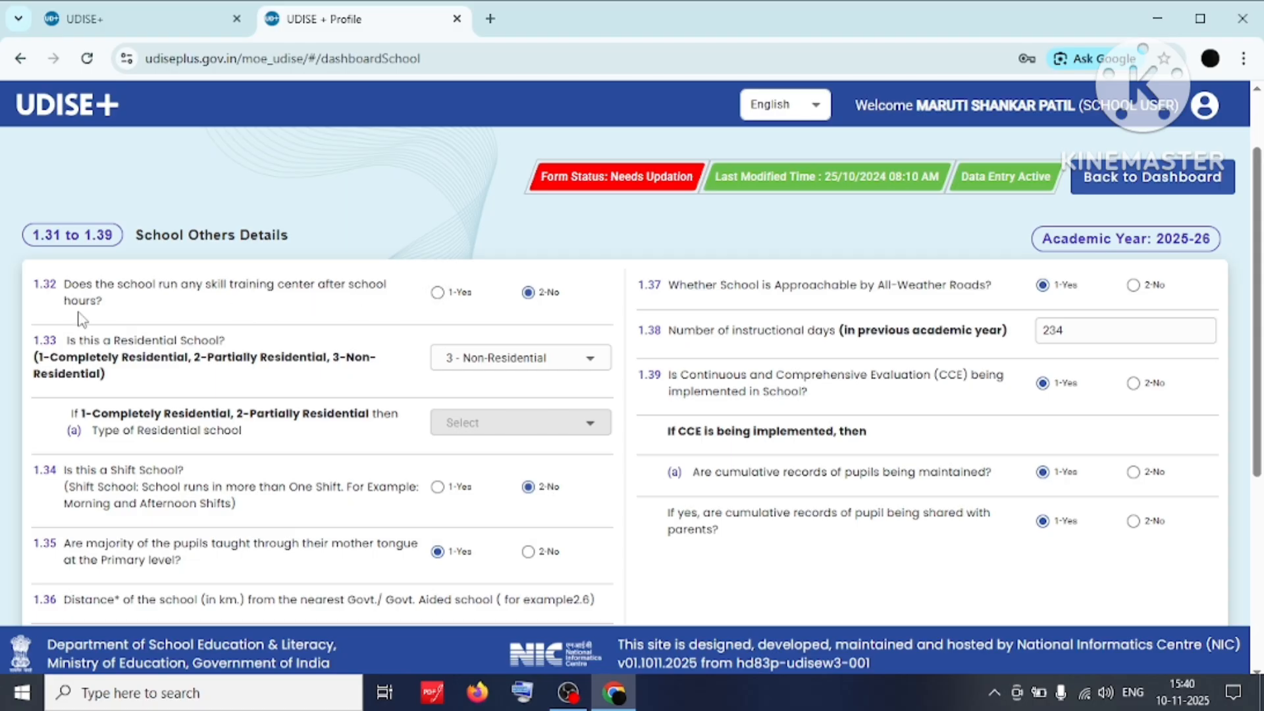
{"action": "scroll", "coordinate": [374, 318], "scroll_direction": "down", "scroll_amount": 3}
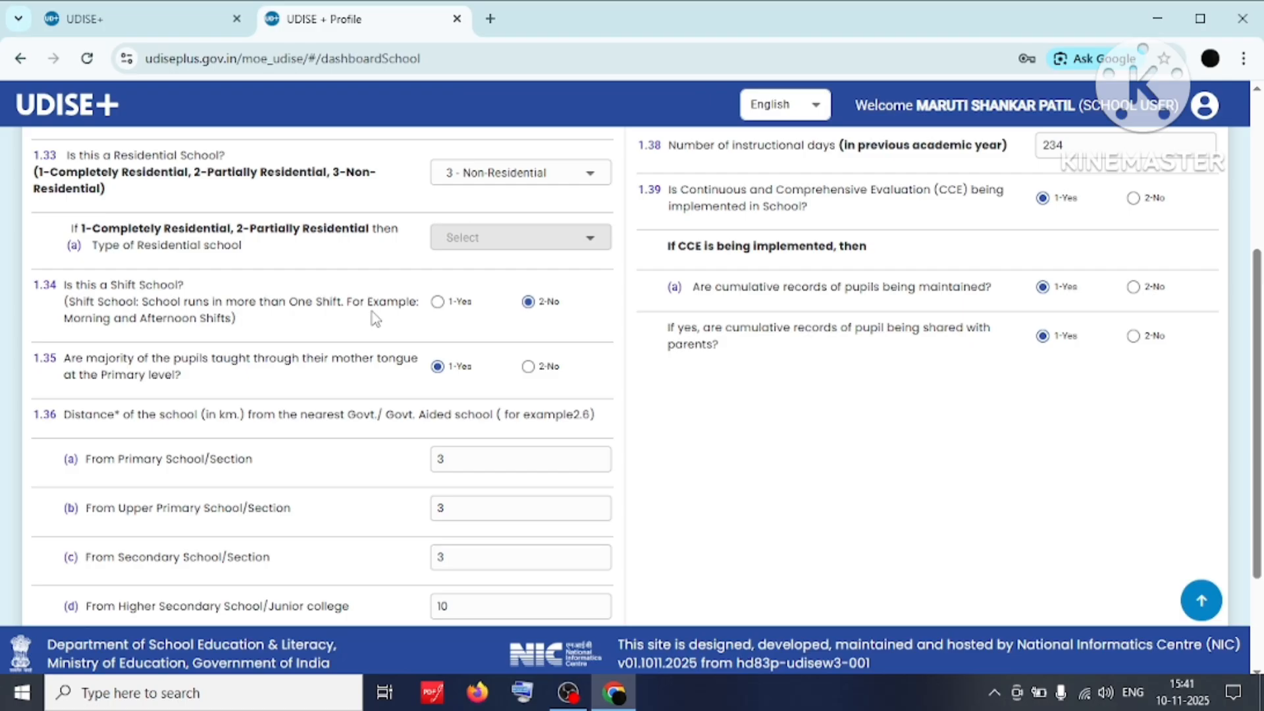
{"action": "scroll", "coordinate": [373, 310], "scroll_direction": "up", "scroll_amount": 2}
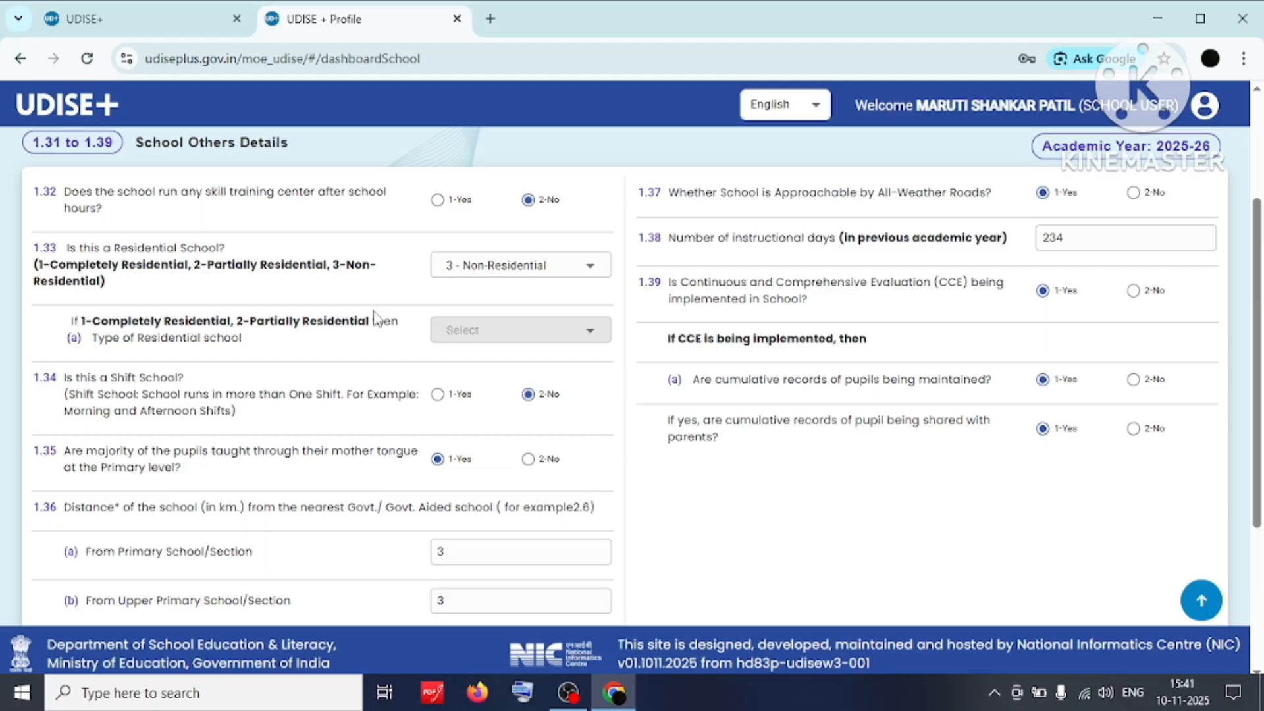
{"action": "scroll", "coordinate": [375, 318], "scroll_direction": "down", "scroll_amount": 2}
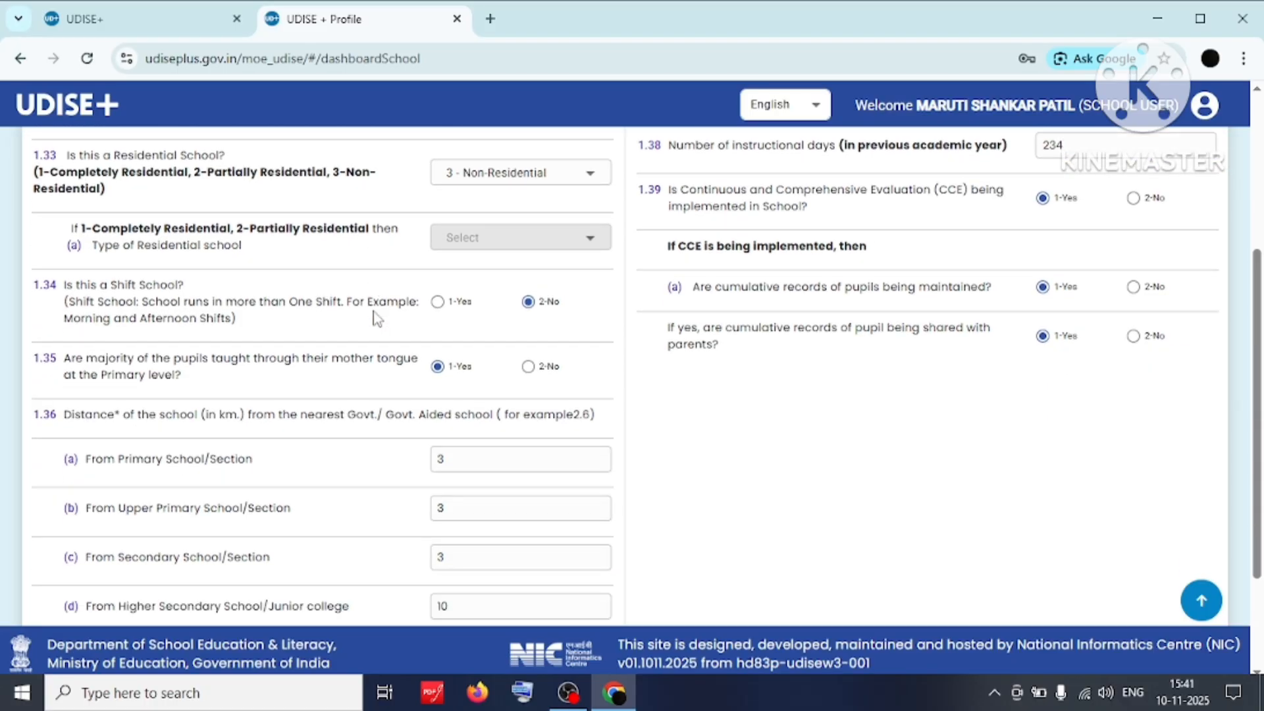
{"action": "scroll", "coordinate": [375, 319], "scroll_direction": "down", "scroll_amount": 2}
{"action": "scroll", "coordinate": [737, 301], "scroll_direction": "up", "scroll_amount": 7}
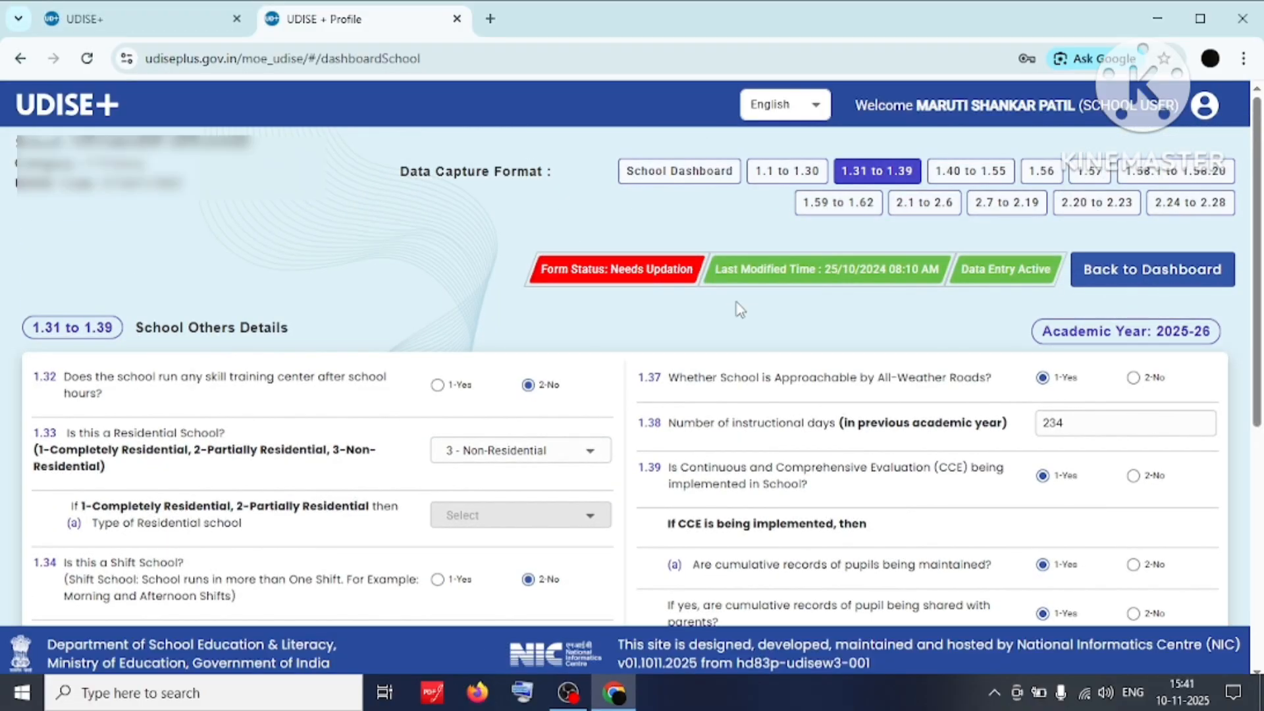
{"action": "scroll", "coordinate": [740, 309], "scroll_direction": "down", "scroll_amount": 7}
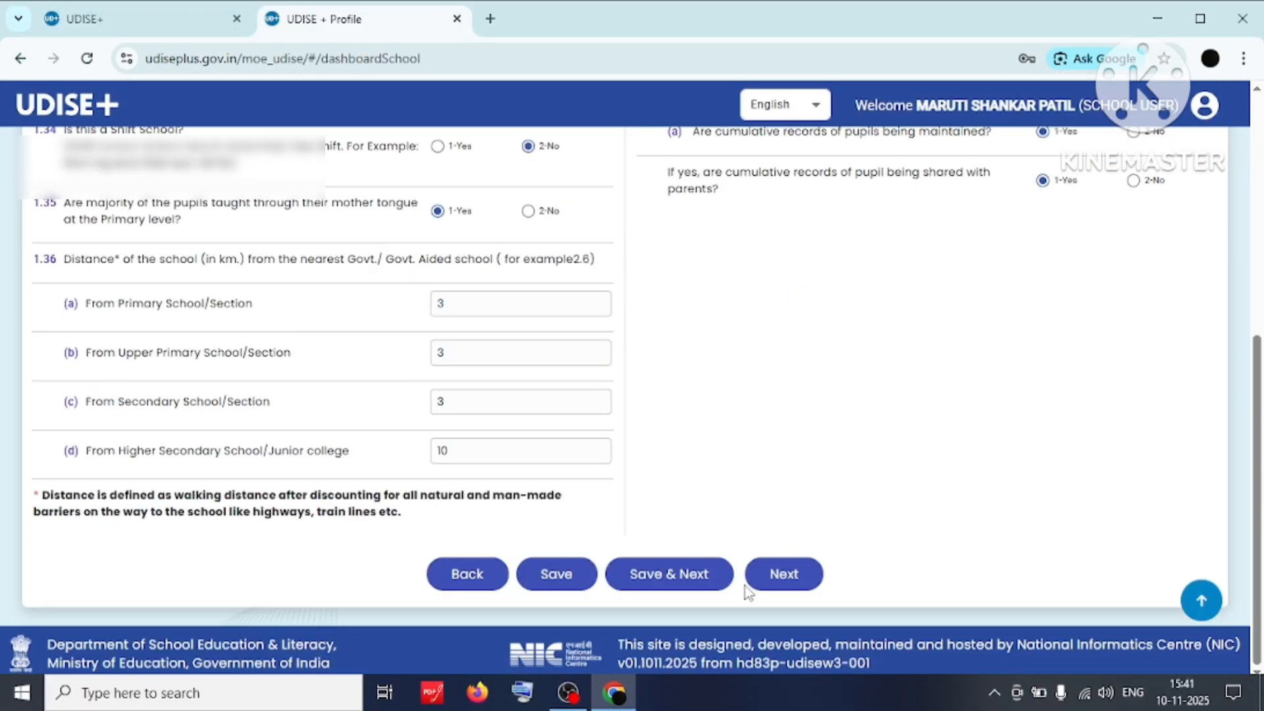
Save the 1.31–1.39 School Others Details, then review and try saving the 1.40–1.55 Anganwadi form.
{"action": "left_click", "coordinate": [669, 580]}
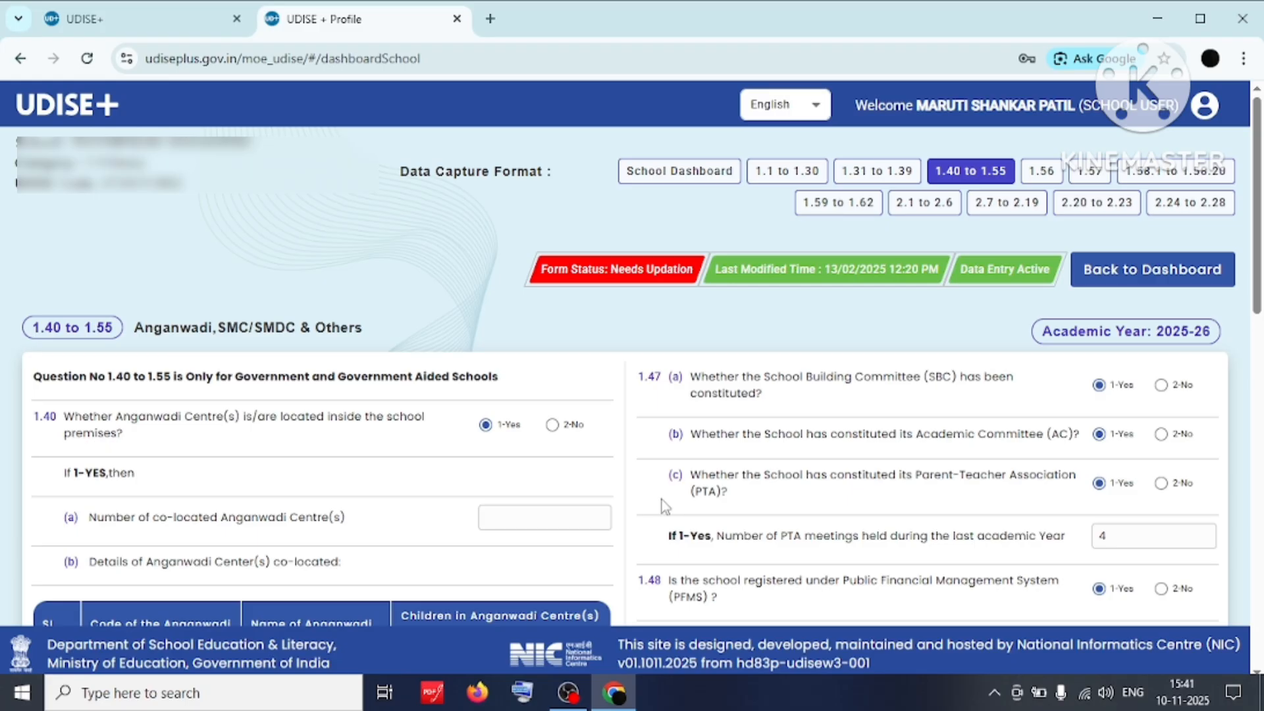
{"action": "scroll", "coordinate": [662, 500], "scroll_direction": "down", "scroll_amount": 1}
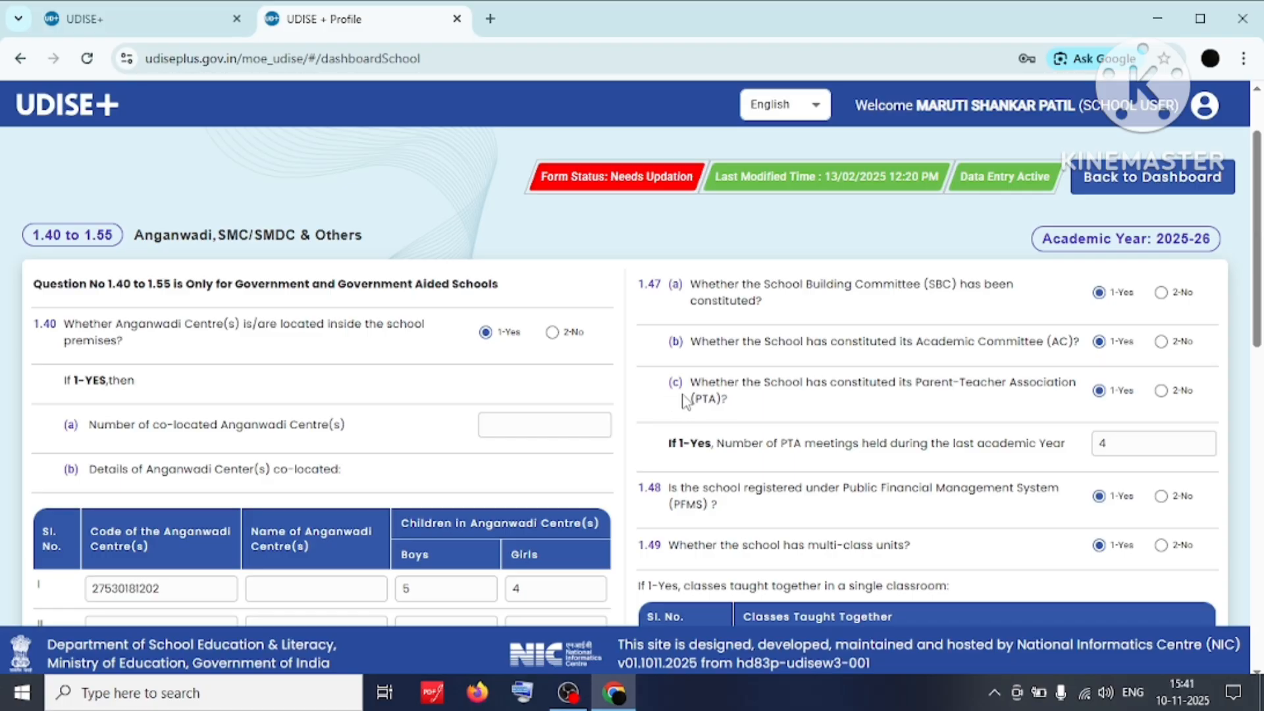
{"action": "scroll", "coordinate": [685, 399], "scroll_direction": "down", "scroll_amount": 1}
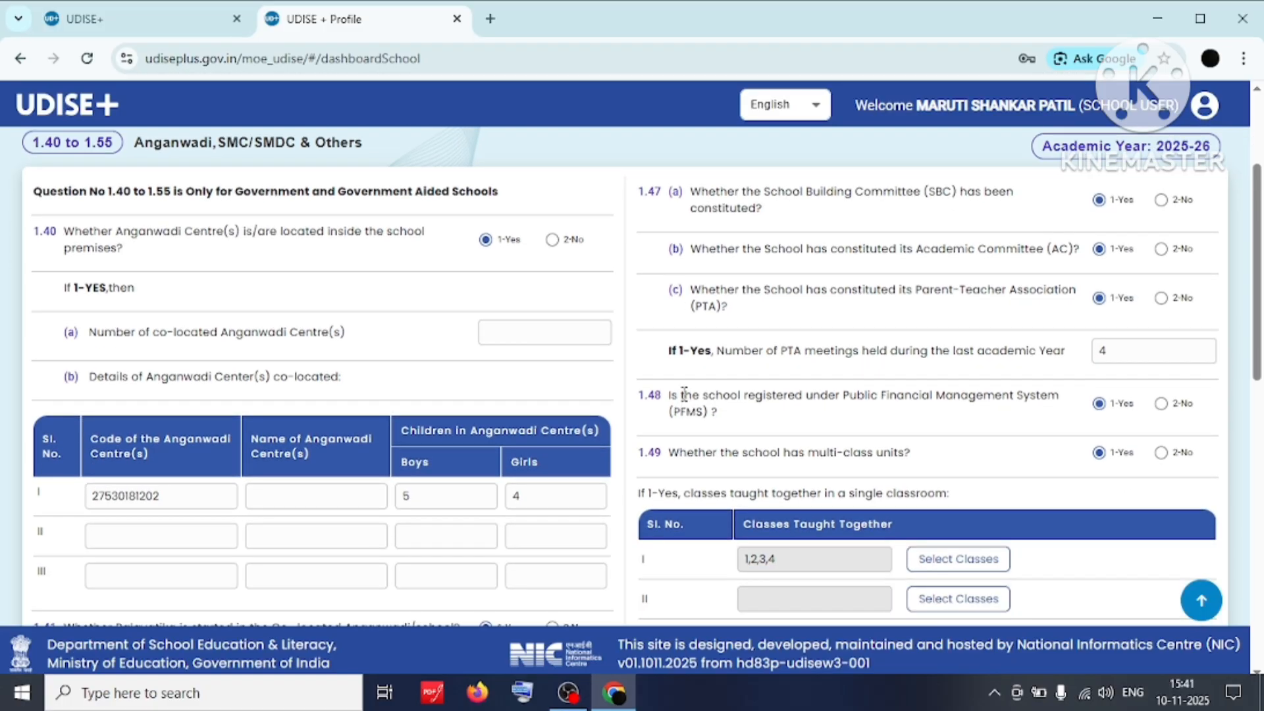
{"action": "scroll", "coordinate": [685, 395], "scroll_direction": "down", "scroll_amount": 2}
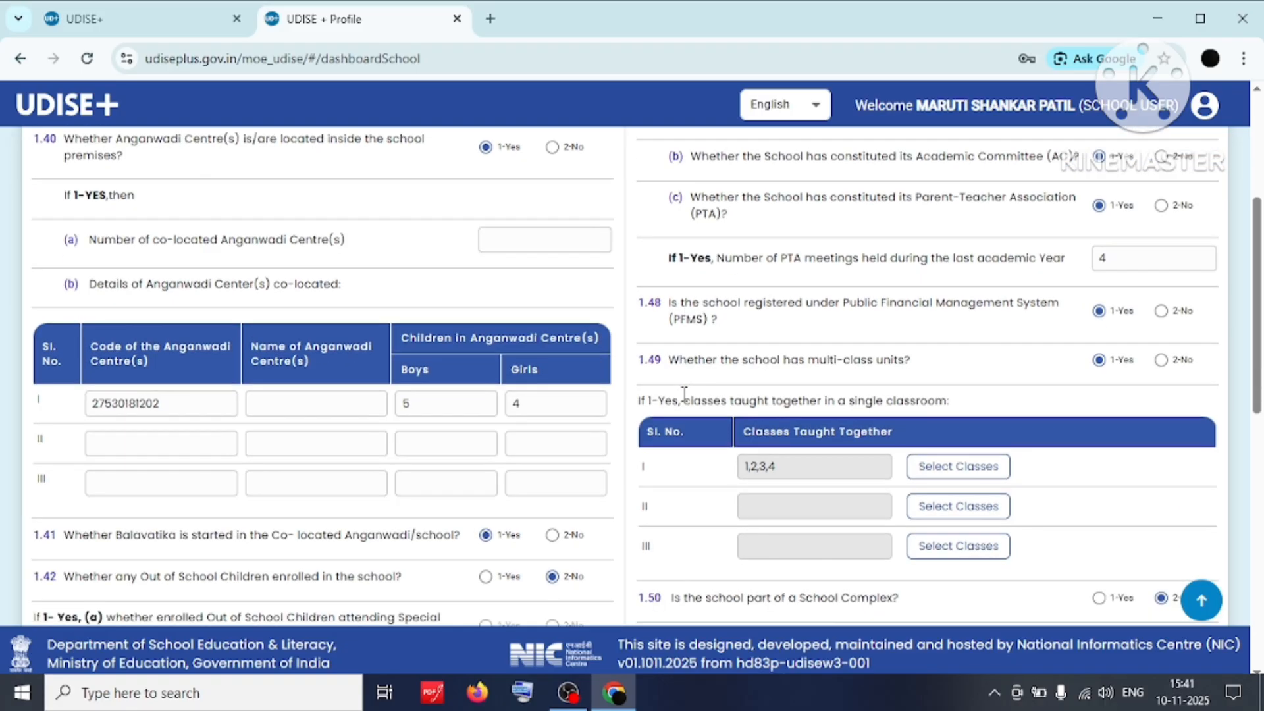
{"action": "scroll", "coordinate": [685, 400], "scroll_direction": "down", "scroll_amount": 1}
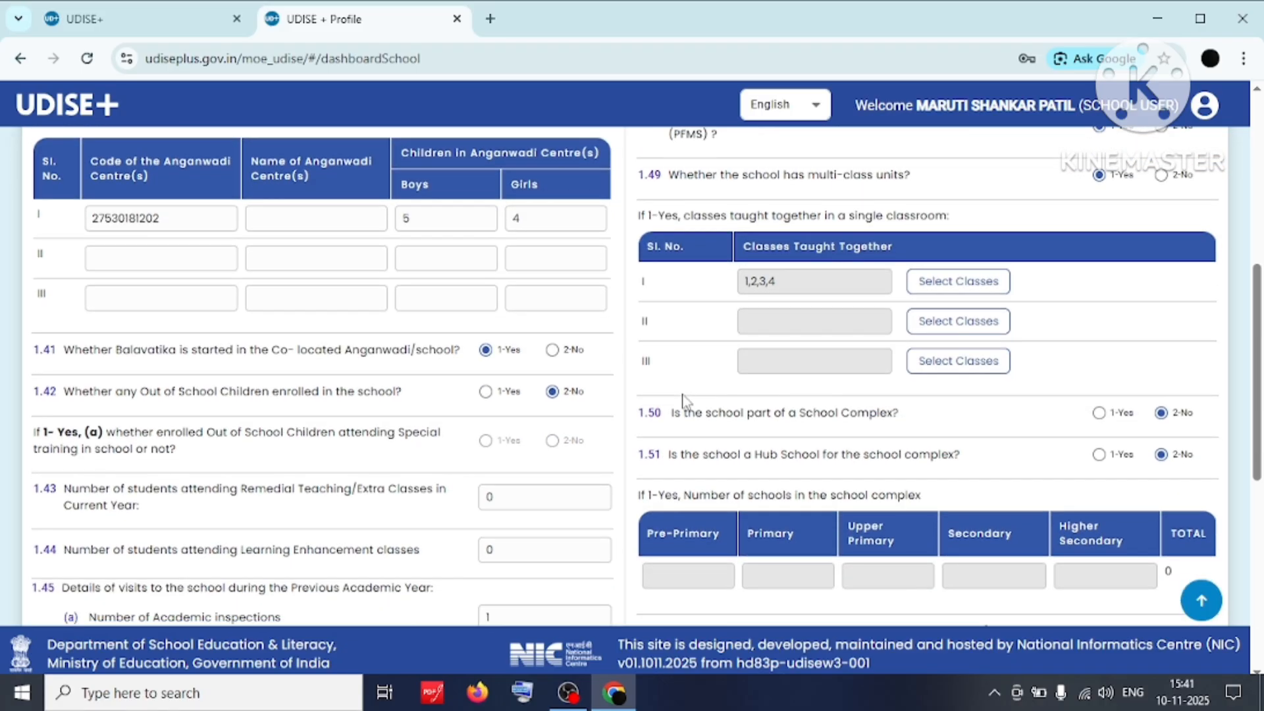
{"action": "scroll", "coordinate": [683, 399], "scroll_direction": "down", "scroll_amount": 5}
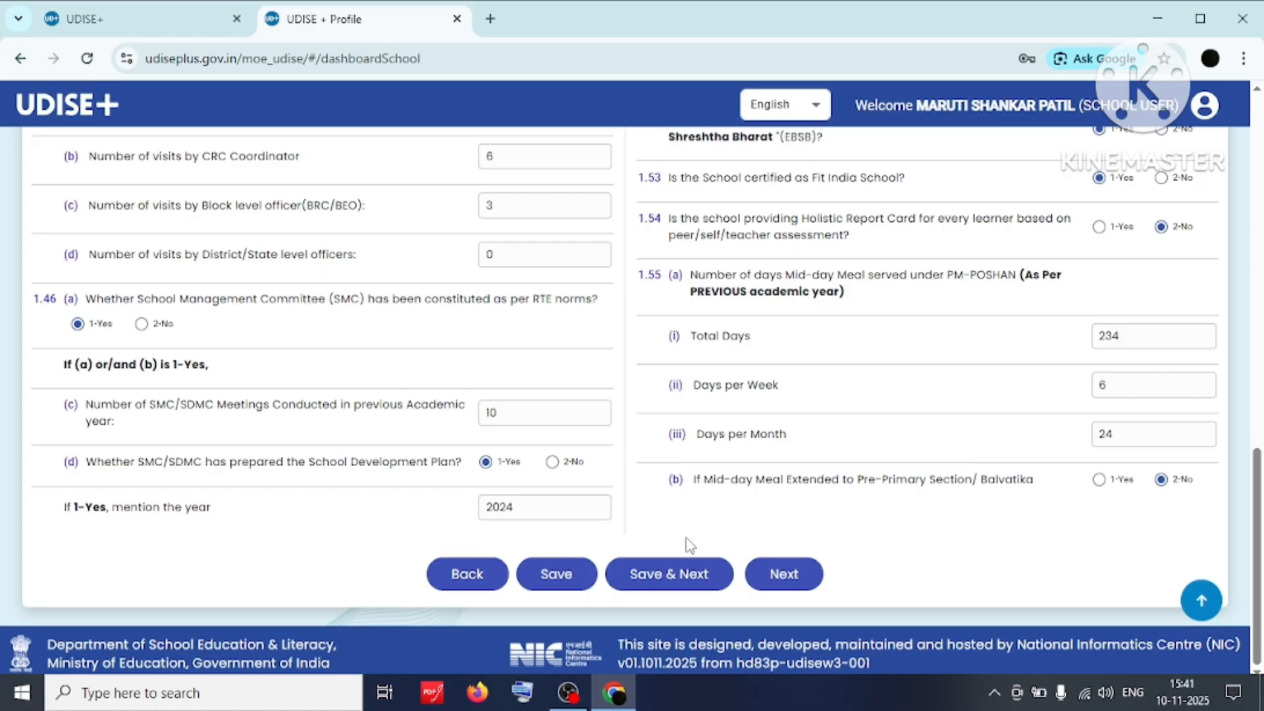
{"action": "left_click", "coordinate": [686, 577]}
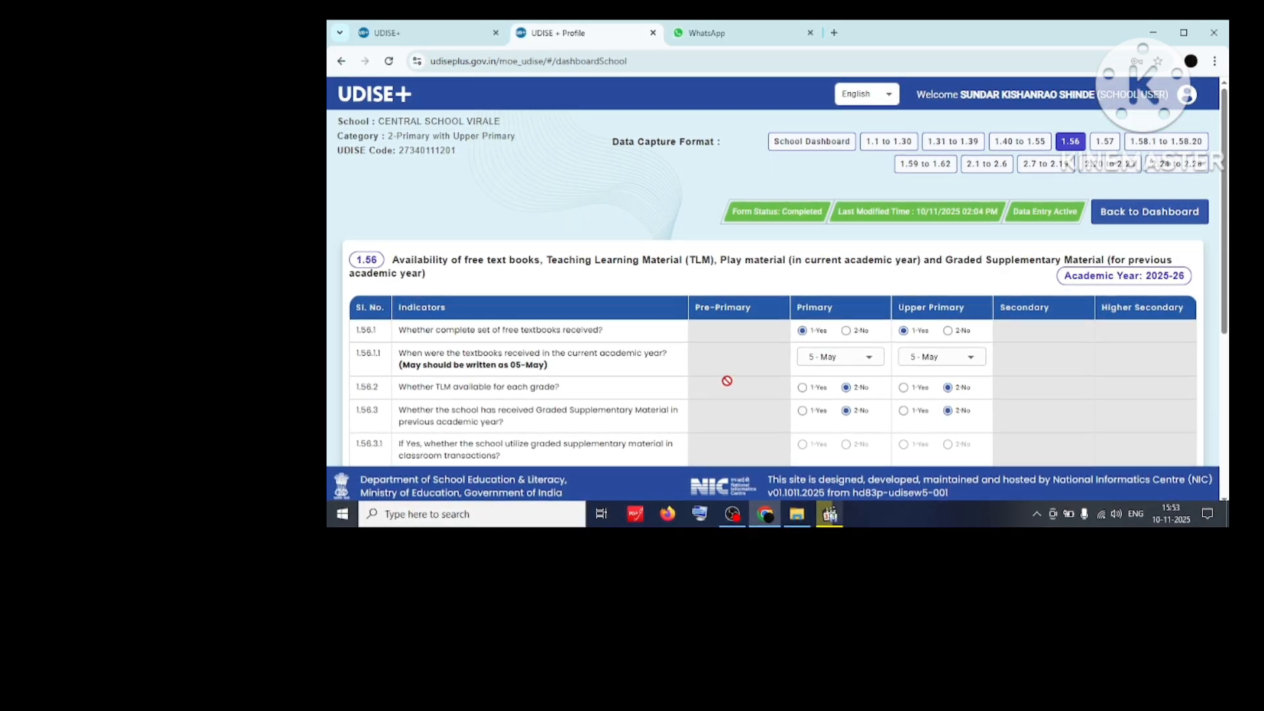
Review and save the 1.56 free textbooks and teaching material form, then scroll form 1.57.
{"action": "scroll", "coordinate": [728, 380], "scroll_direction": "down", "scroll_amount": 3}
{"action": "scroll", "coordinate": [749, 382], "scroll_direction": "up", "scroll_amount": 1}
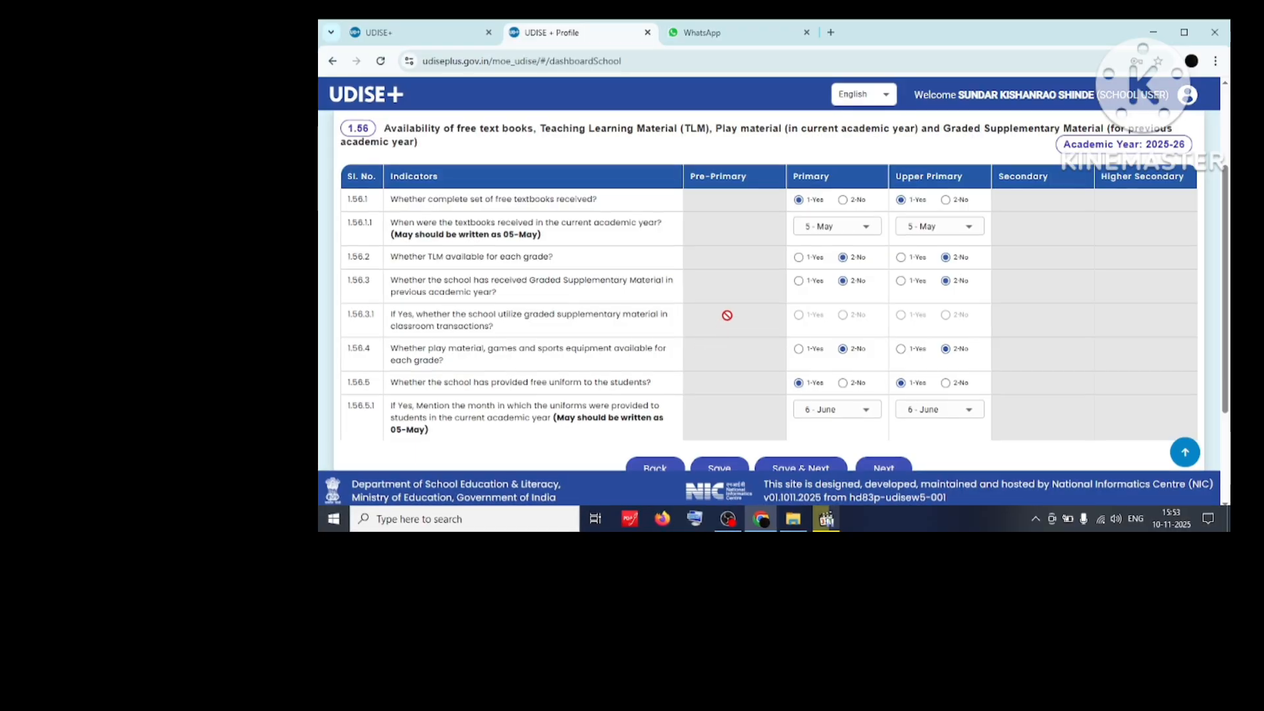
{"action": "scroll", "coordinate": [726, 315], "scroll_direction": "down", "scroll_amount": 1}
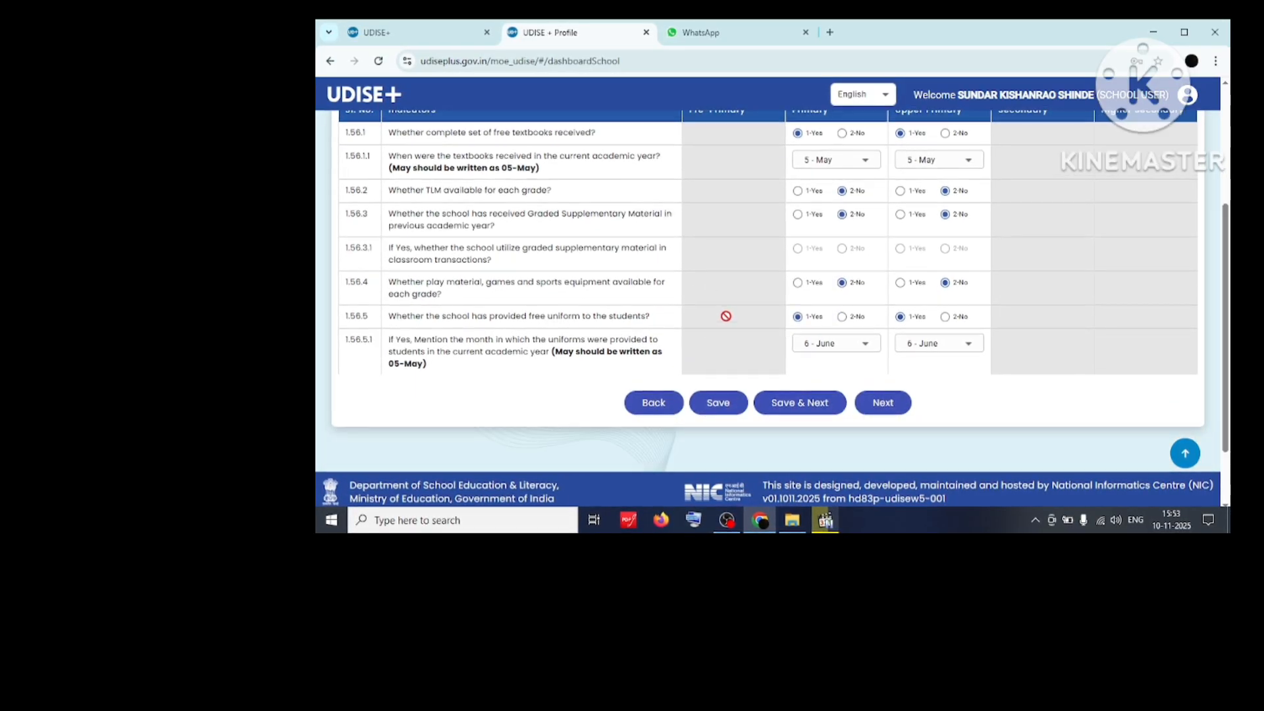
{"action": "left_click", "coordinate": [787, 404]}
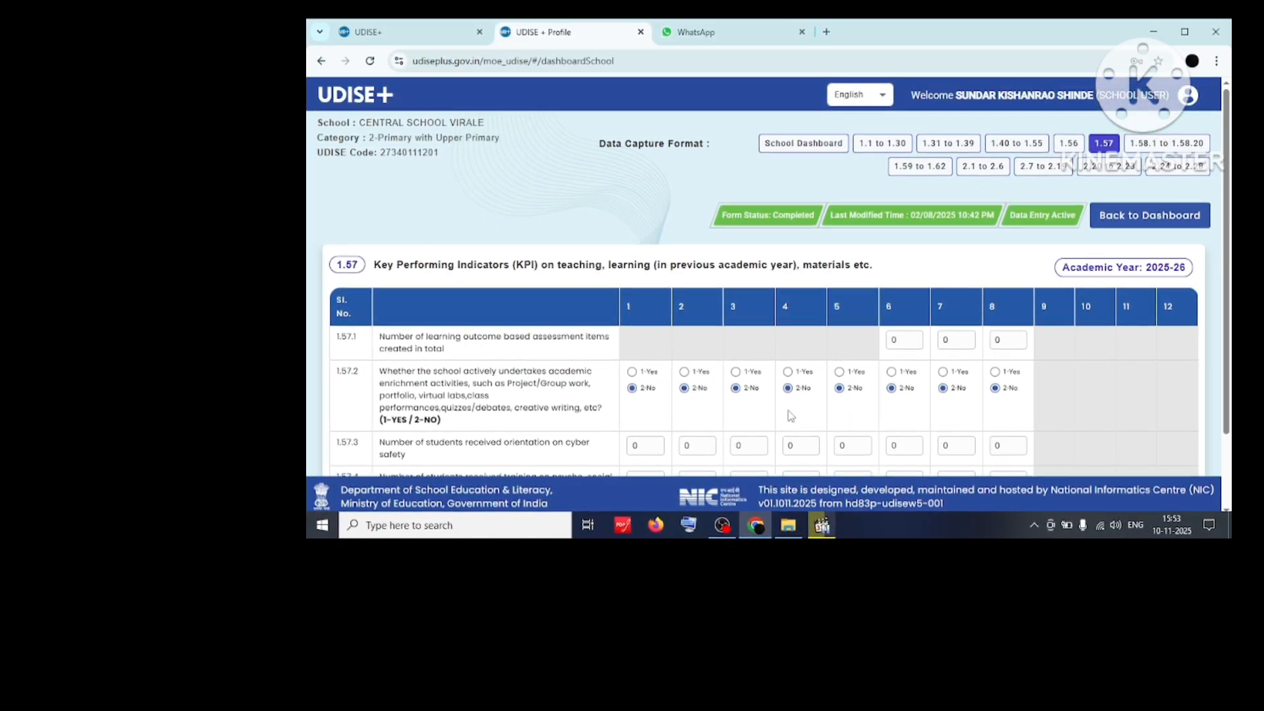
{"action": "scroll", "coordinate": [791, 416], "scroll_direction": "down", "scroll_amount": 1}
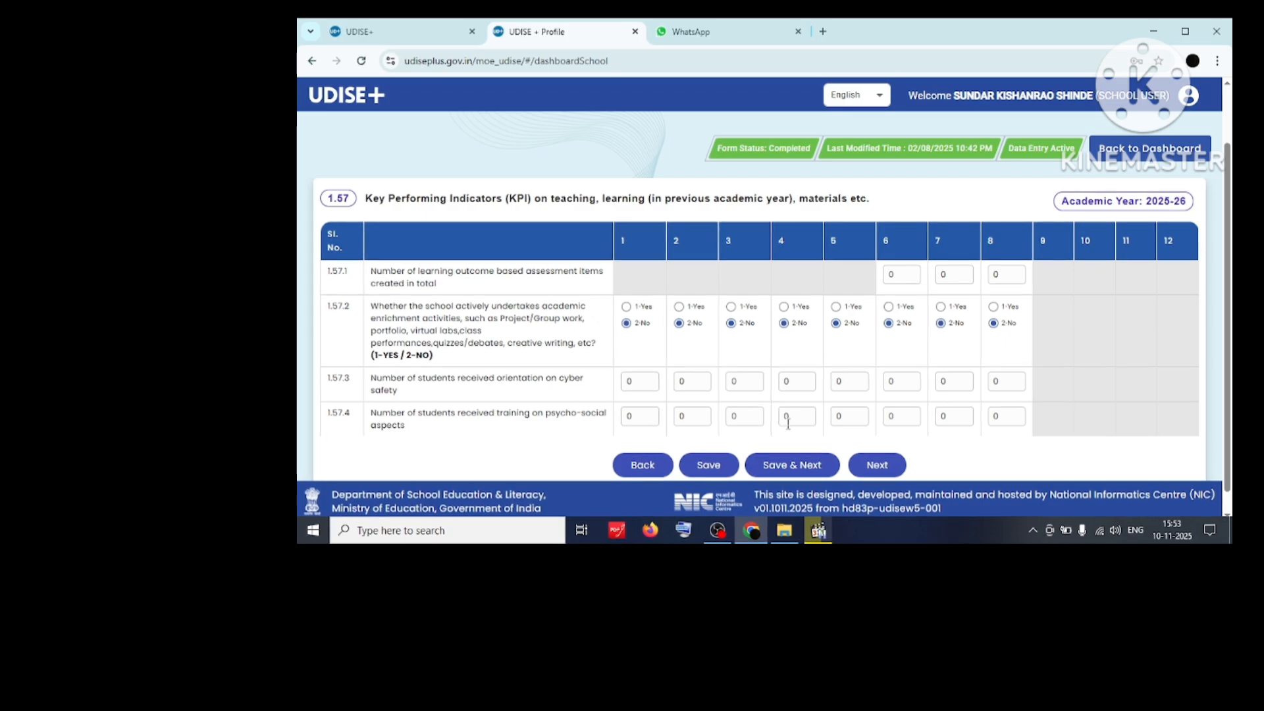
Save the 1.57 KPI form and review the 1.58 School Safety answers through 1.58.20.
{"action": "left_click", "coordinate": [794, 466]}
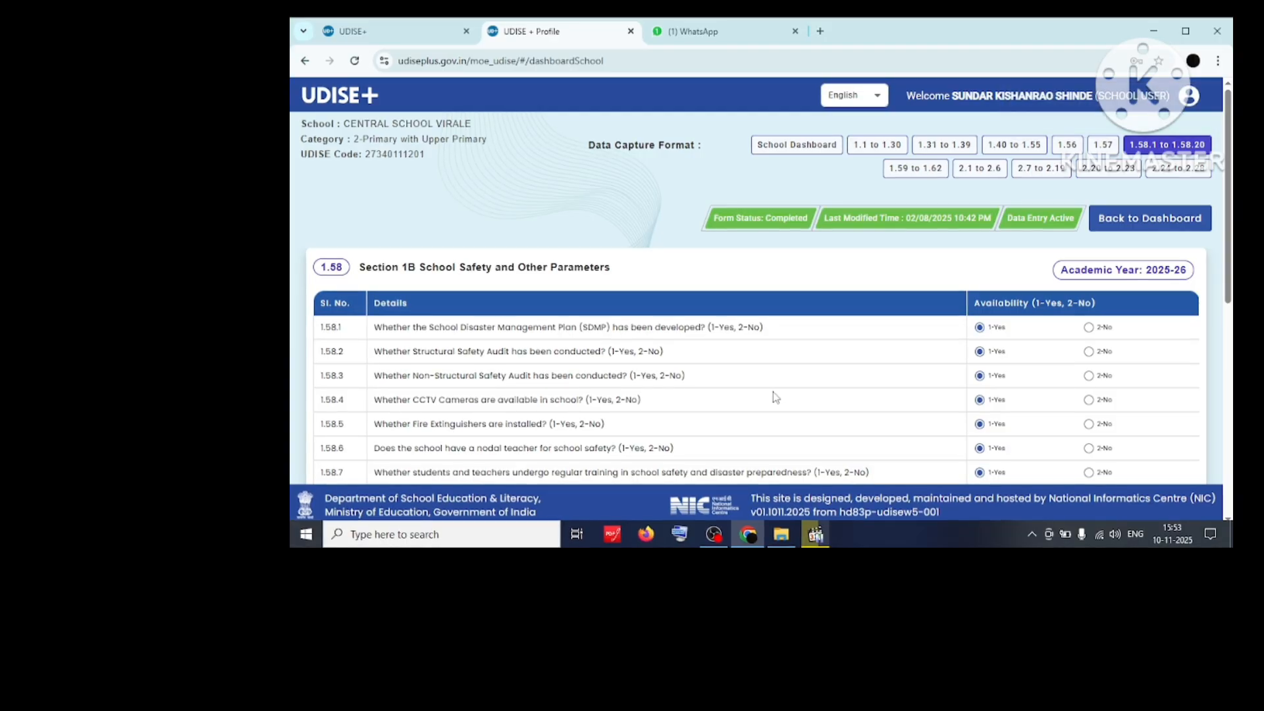
{"action": "scroll", "coordinate": [774, 397], "scroll_direction": "down", "scroll_amount": 1}
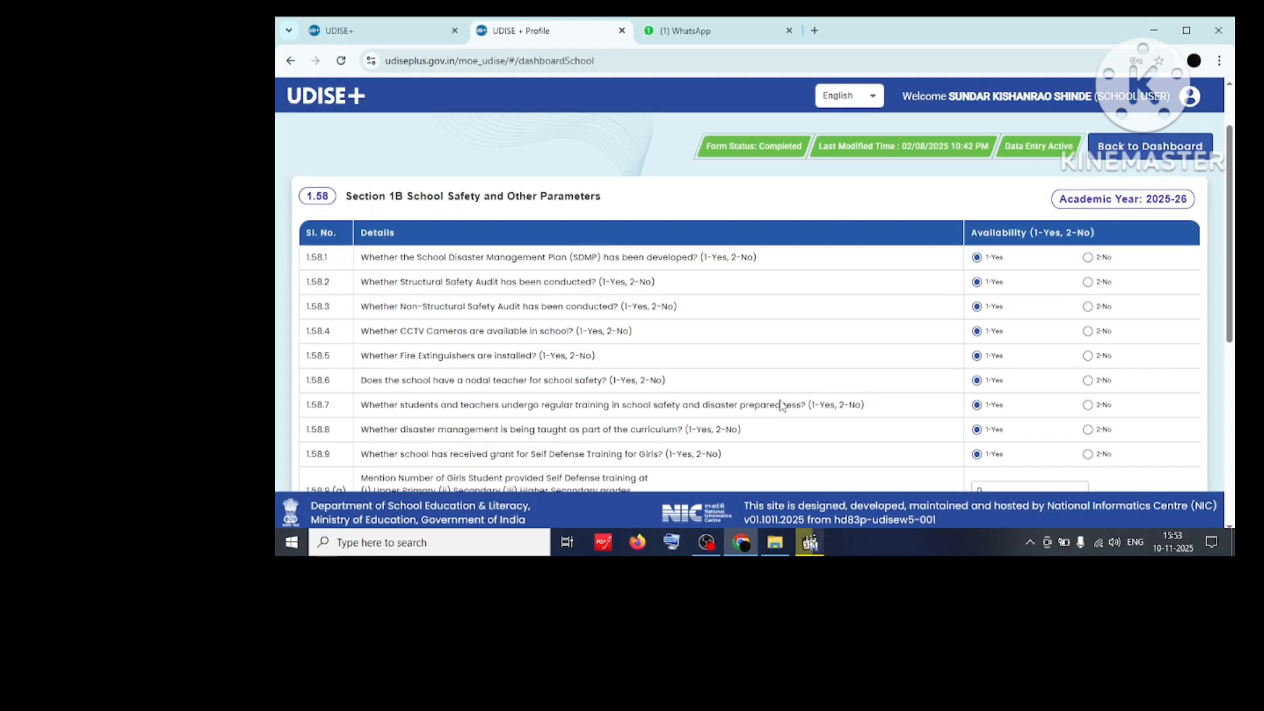
{"action": "scroll", "coordinate": [781, 404], "scroll_direction": "down", "scroll_amount": 1}
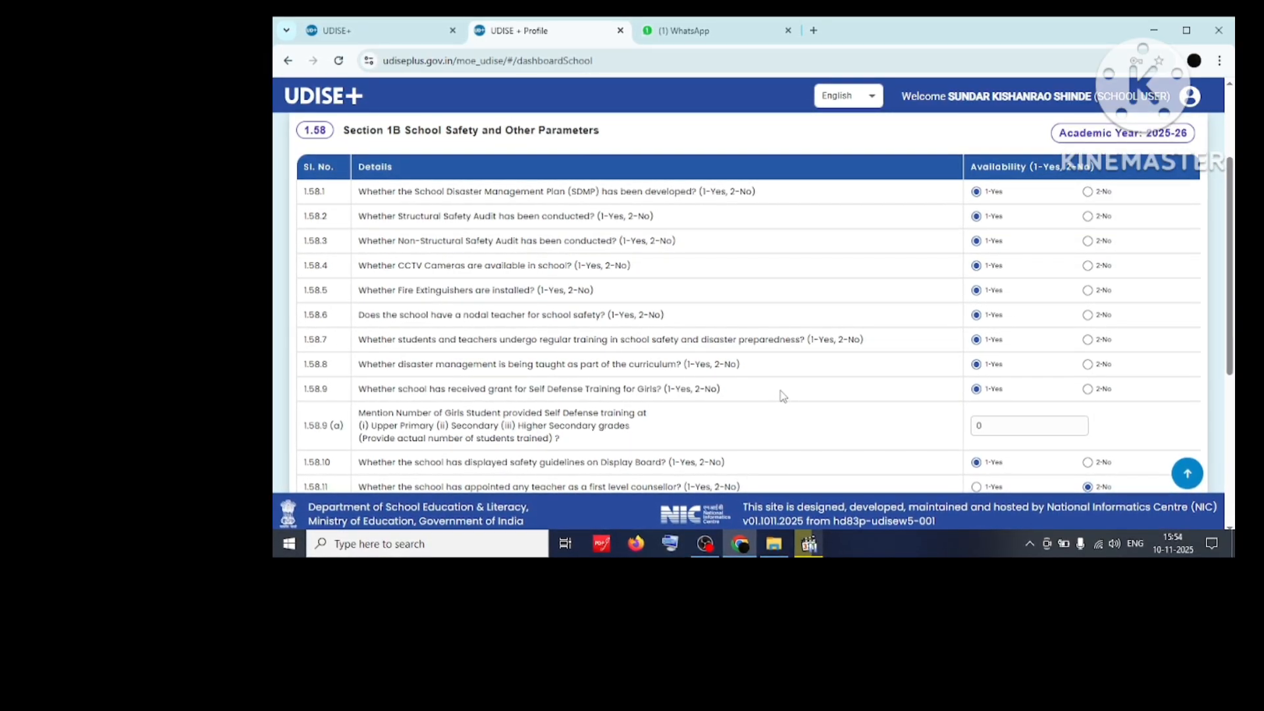
{"action": "scroll", "coordinate": [783, 396], "scroll_direction": "down", "scroll_amount": 4}
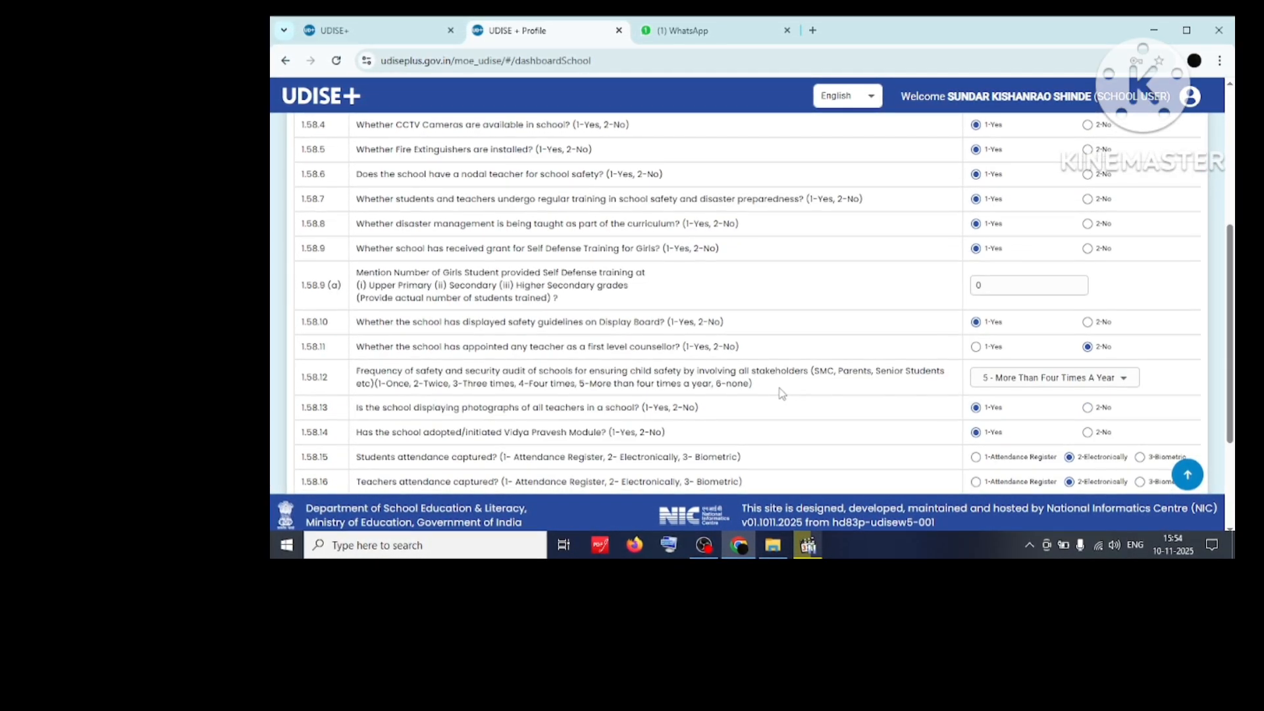
{"action": "scroll", "coordinate": [781, 393], "scroll_direction": "down", "scroll_amount": 1}
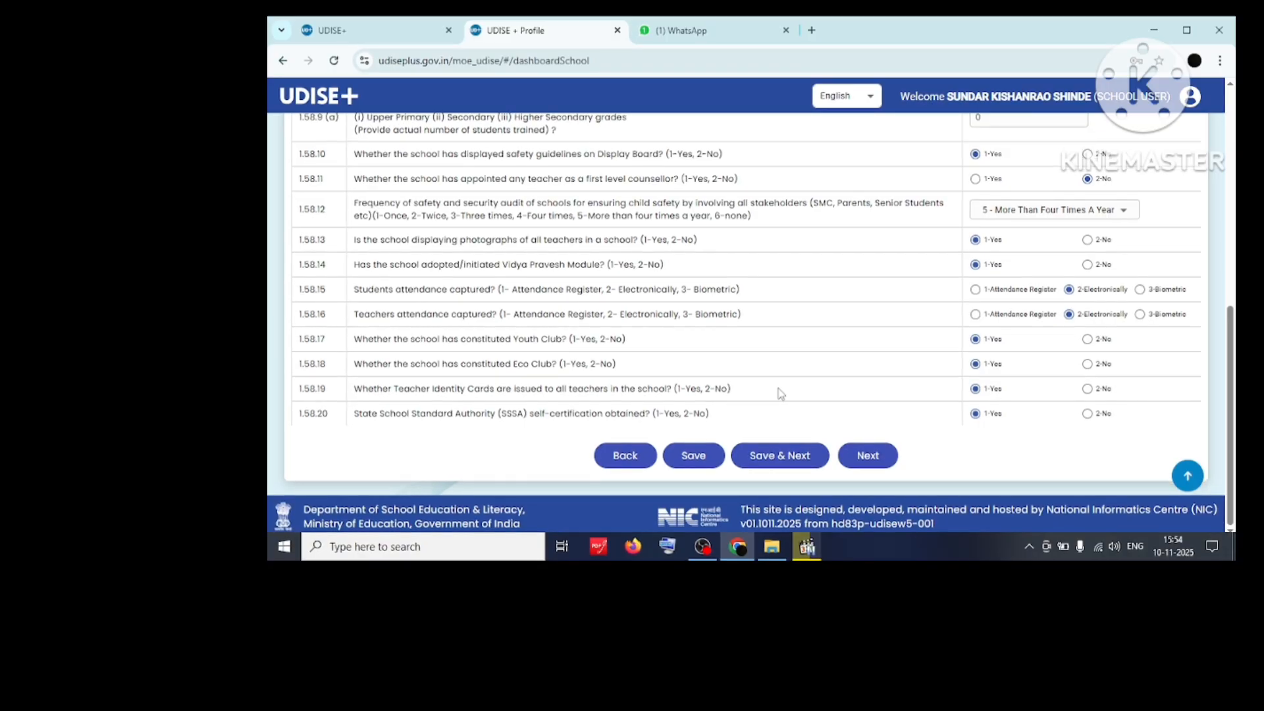
Save section 1.58, then review and save the 1.59–1.62 Receipts and Expenditure form.
{"action": "left_click", "coordinate": [785, 458]}
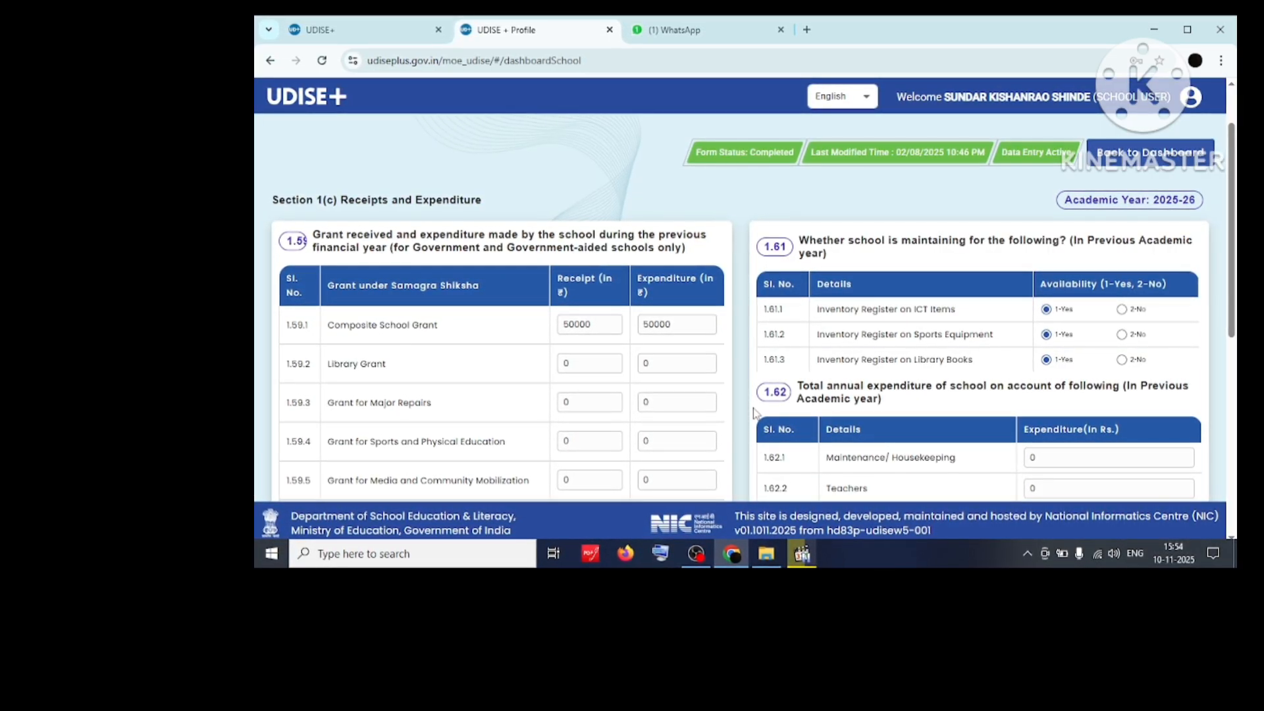
{"action": "scroll", "coordinate": [754, 412], "scroll_direction": "down", "scroll_amount": 1}
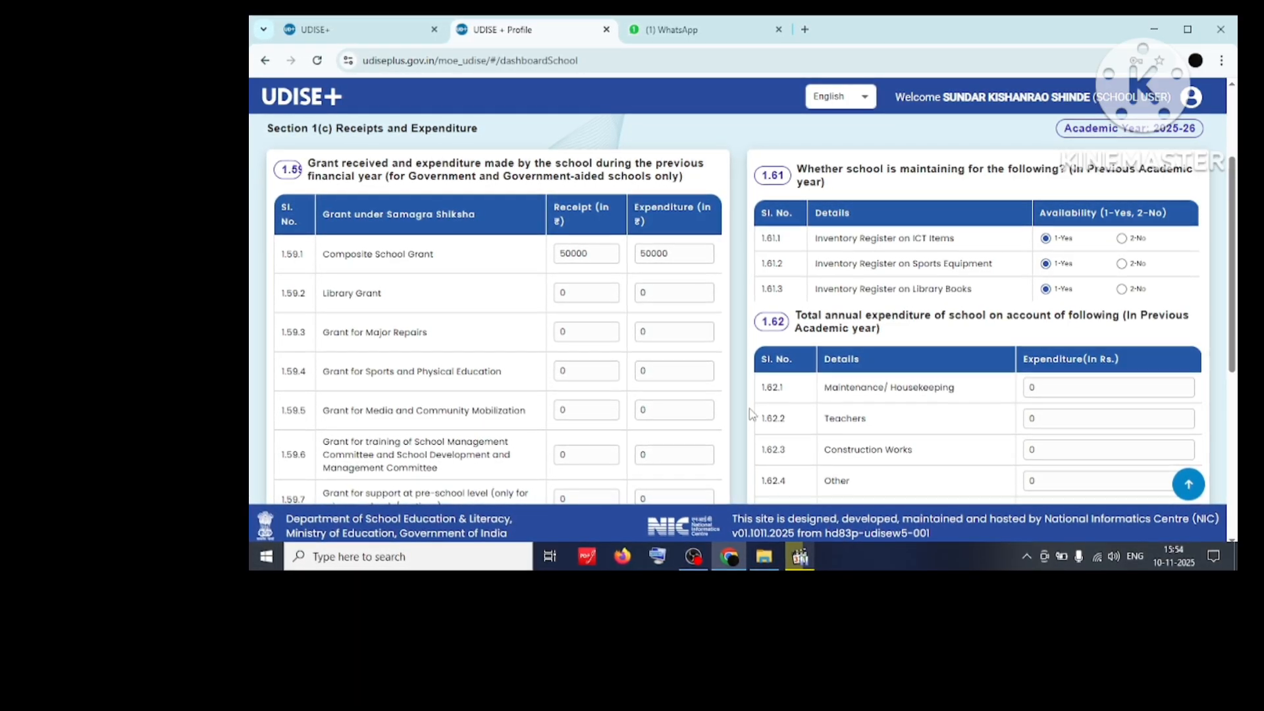
{"action": "scroll", "coordinate": [751, 414], "scroll_direction": "down", "scroll_amount": 1}
{"action": "scroll", "coordinate": [750, 413], "scroll_direction": "down", "scroll_amount": 4}
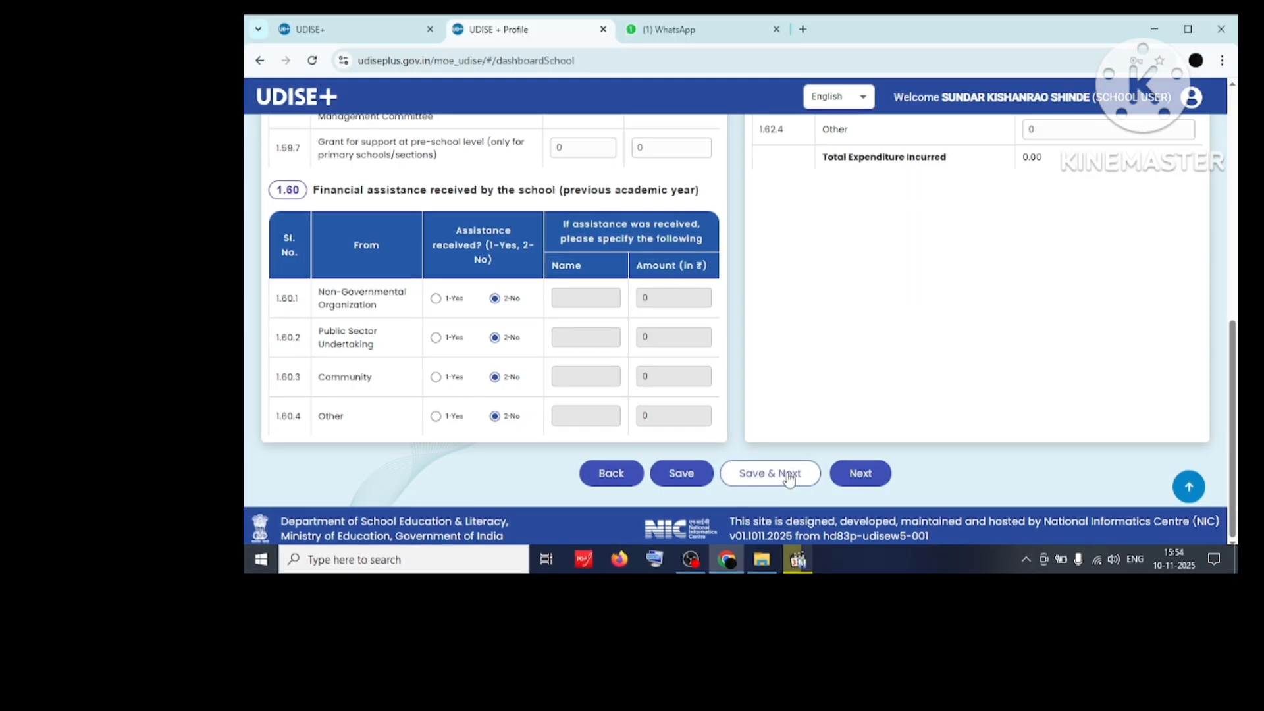
{"action": "left_click", "coordinate": [785, 470]}
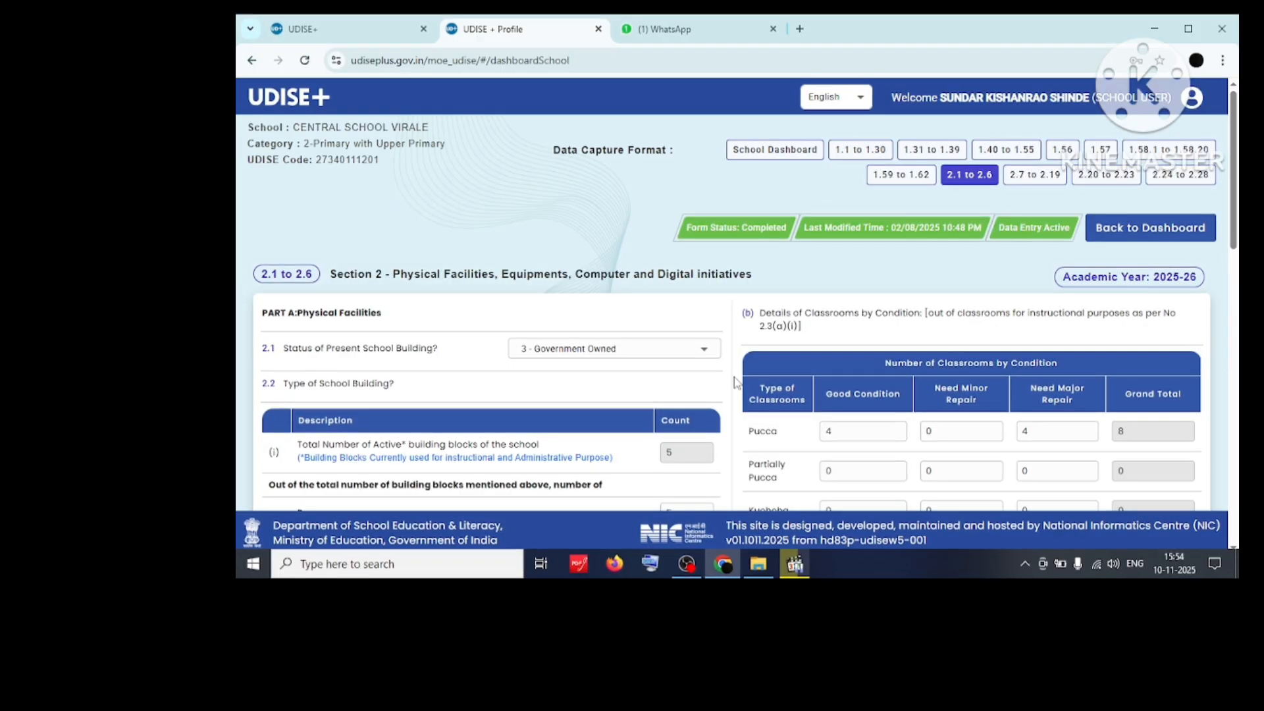
Scroll through the 2.1 to 2.6 building and classroom form to its bottom.
{"action": "scroll", "coordinate": [736, 383], "scroll_direction": "down", "scroll_amount": 1}
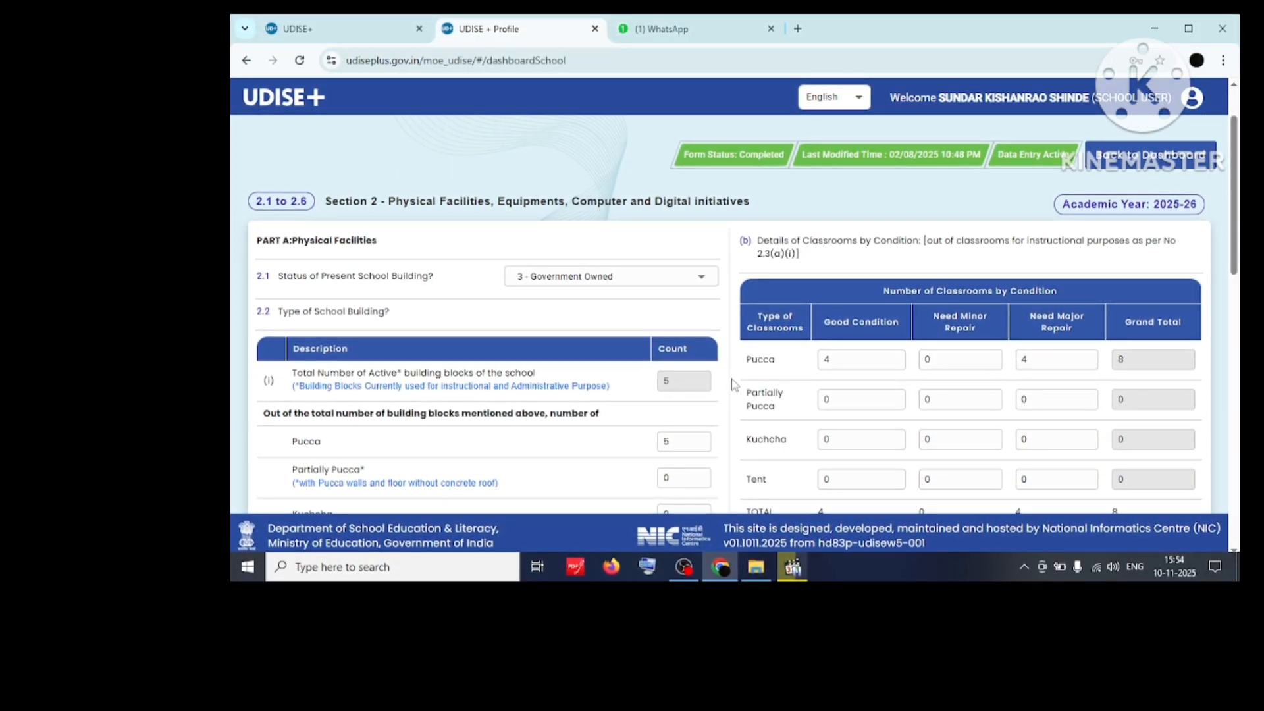
{"action": "scroll", "coordinate": [731, 385], "scroll_direction": "down", "scroll_amount": 1}
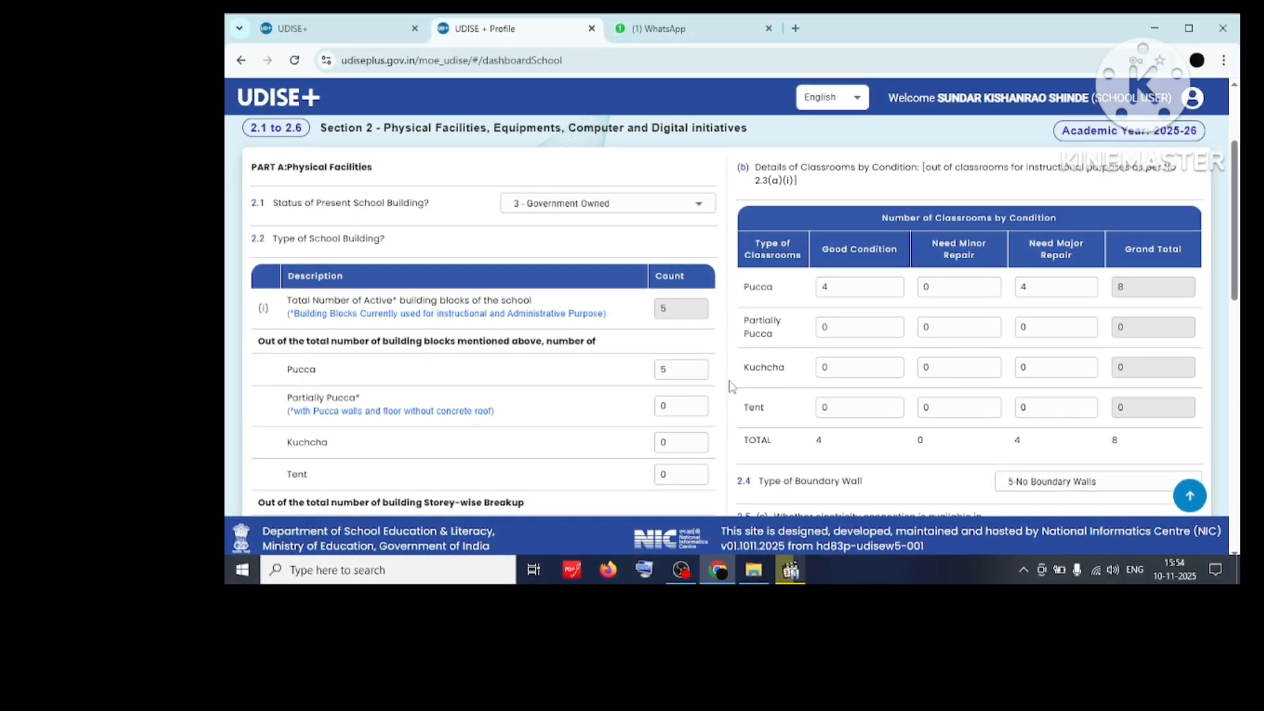
{"action": "scroll", "coordinate": [731, 387], "scroll_direction": "down", "scroll_amount": 1}
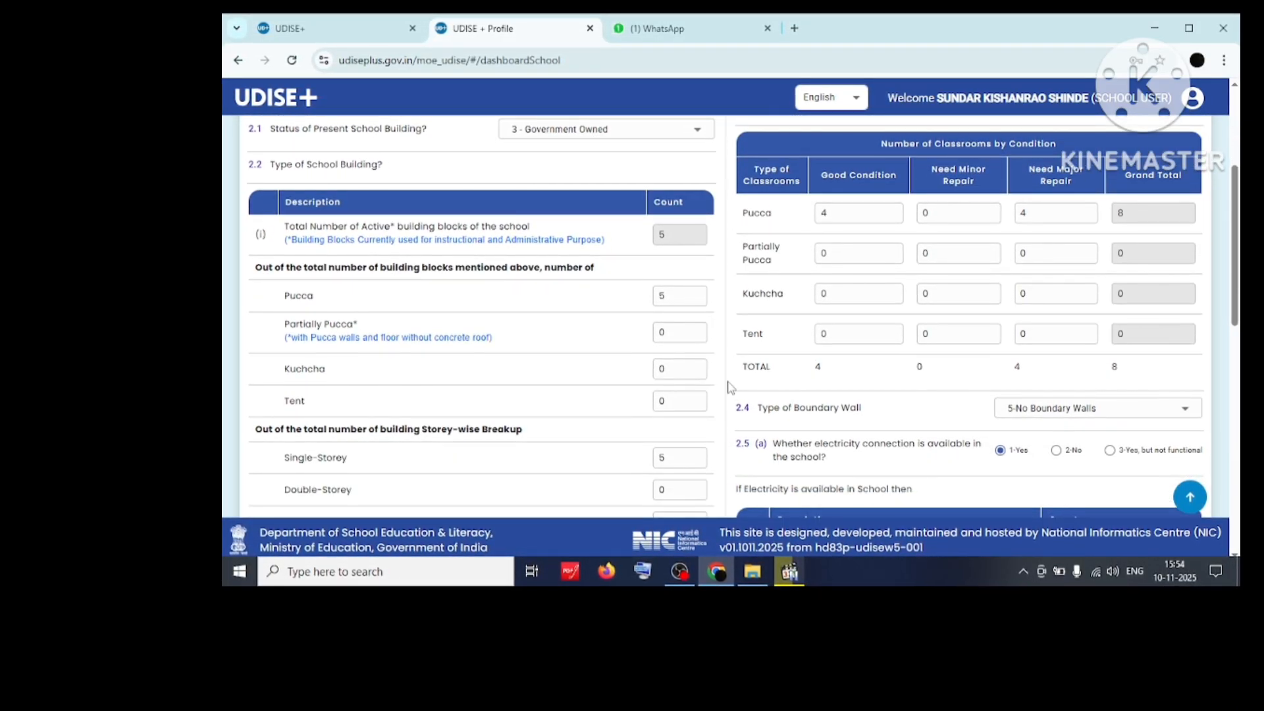
{"action": "scroll", "coordinate": [729, 386], "scroll_direction": "down", "scroll_amount": 1}
{"action": "scroll", "coordinate": [728, 385], "scroll_direction": "down", "scroll_amount": 1}
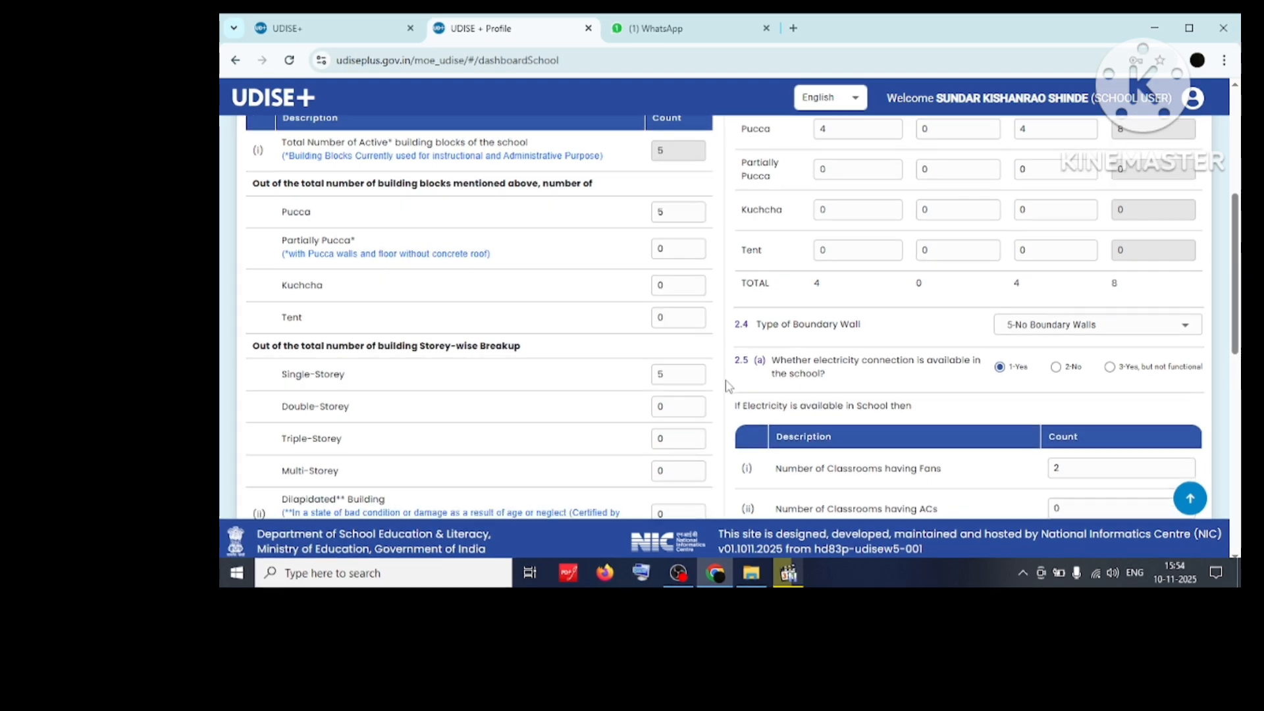
{"action": "scroll", "coordinate": [727, 385], "scroll_direction": "down", "scroll_amount": 5}
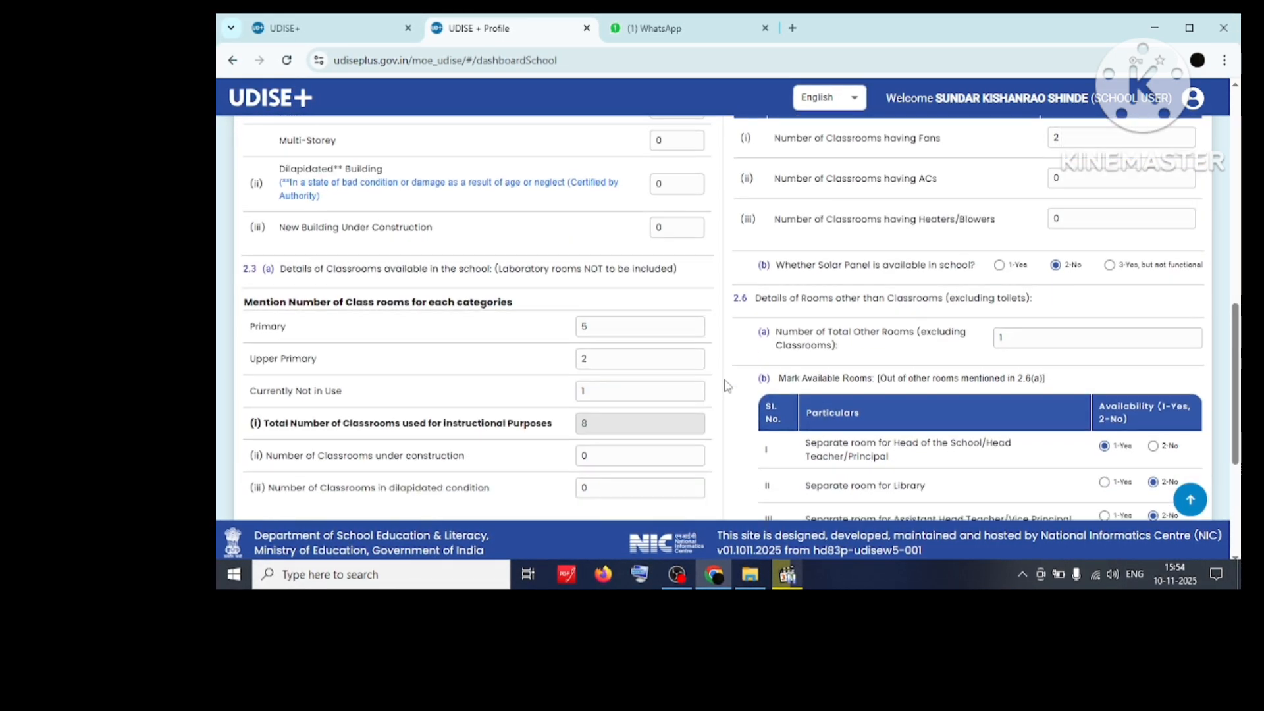
{"action": "scroll", "coordinate": [727, 387], "scroll_direction": "down", "scroll_amount": 1}
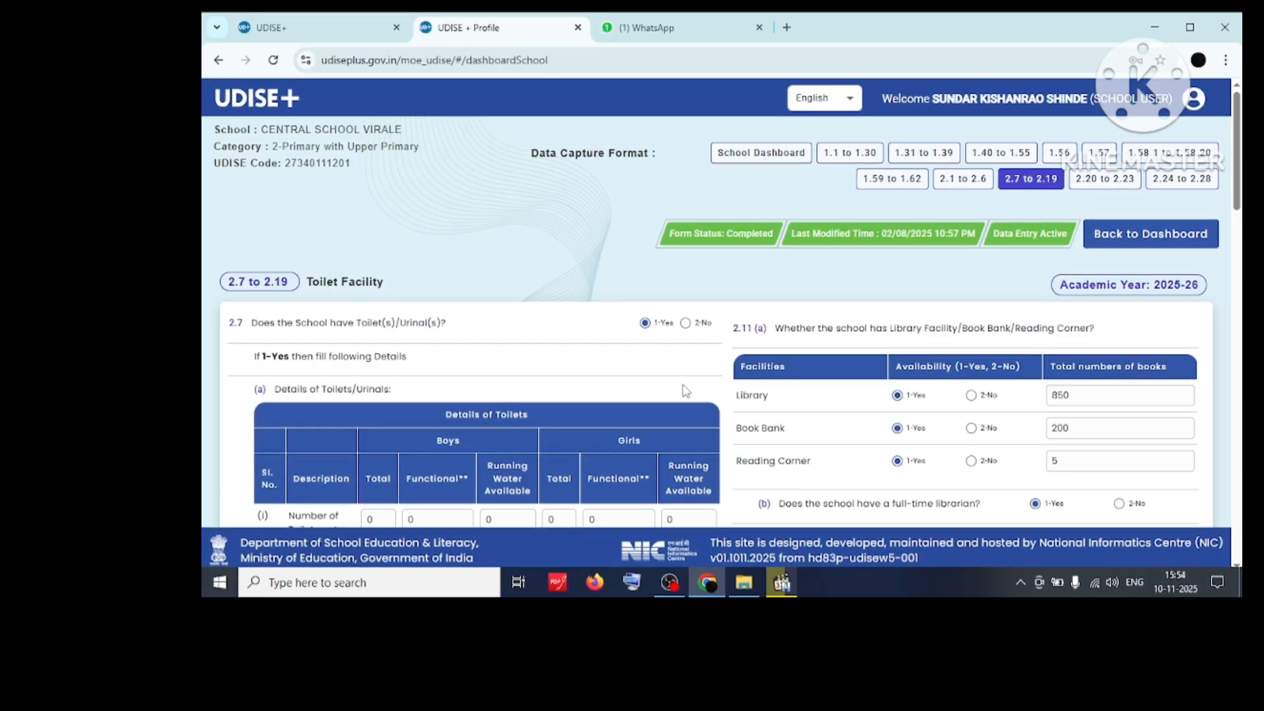
Review the rest of the 2.7 to 2.19 Toilet Facility form and save it.
{"action": "scroll", "coordinate": [684, 390], "scroll_direction": "down", "scroll_amount": 1}
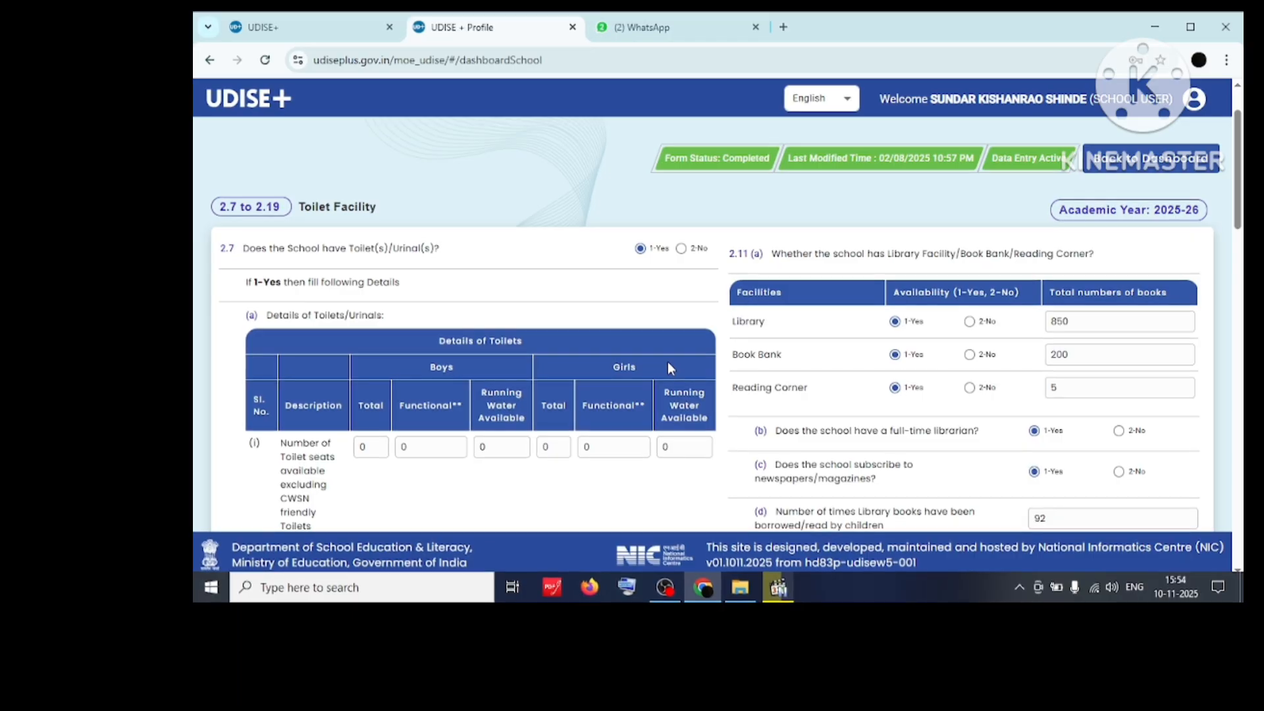
{"action": "scroll", "coordinate": [668, 363], "scroll_direction": "down", "scroll_amount": 2}
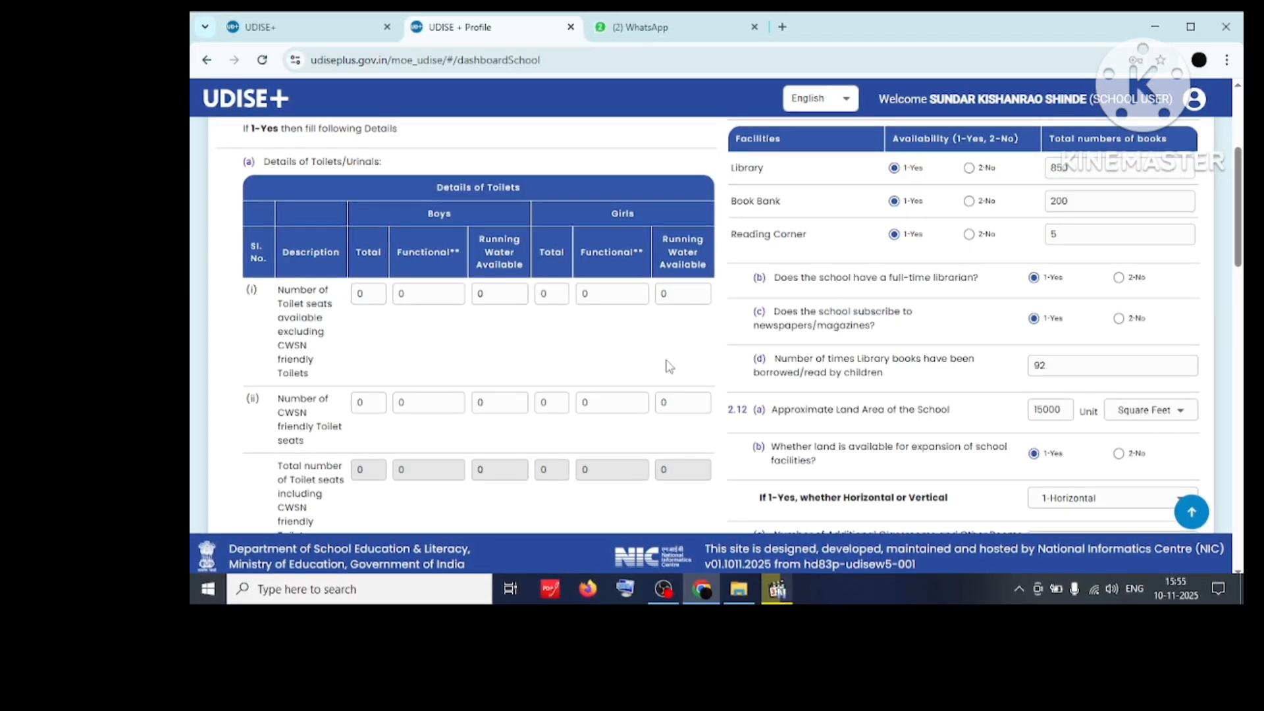
{"action": "scroll", "coordinate": [668, 367], "scroll_direction": "down", "scroll_amount": 2}
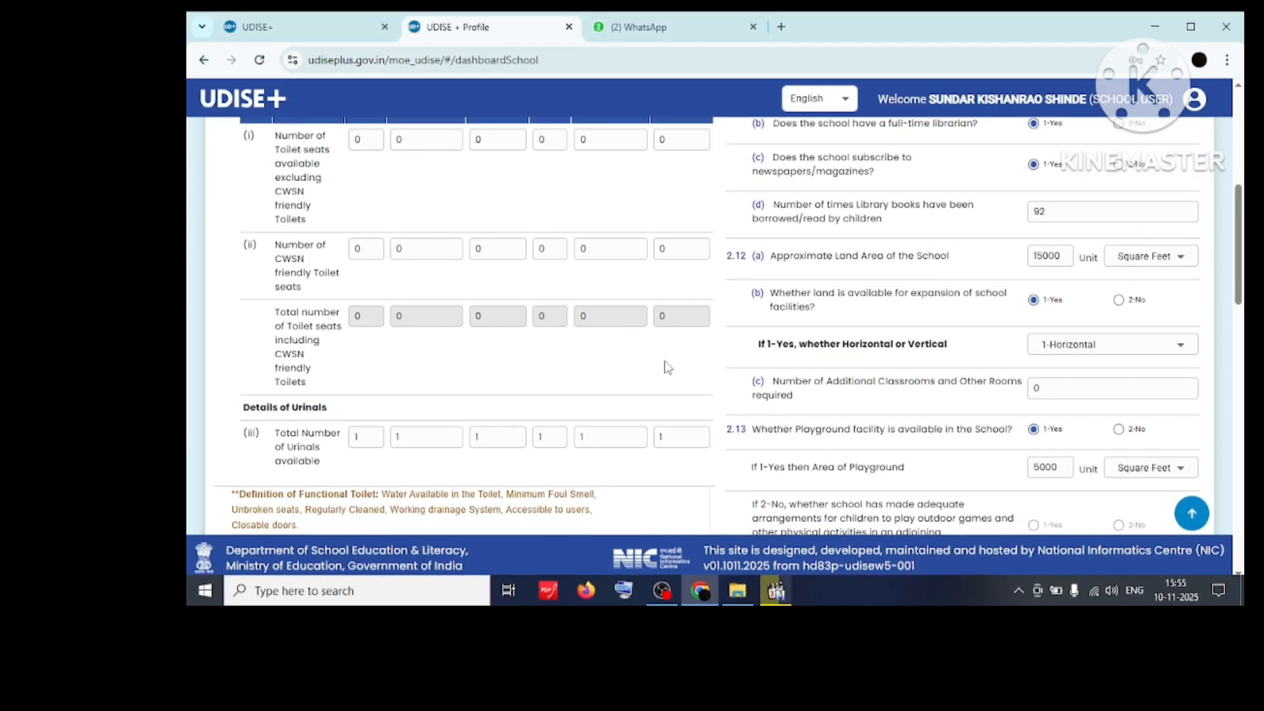
{"action": "scroll", "coordinate": [668, 367], "scroll_direction": "down", "scroll_amount": 5}
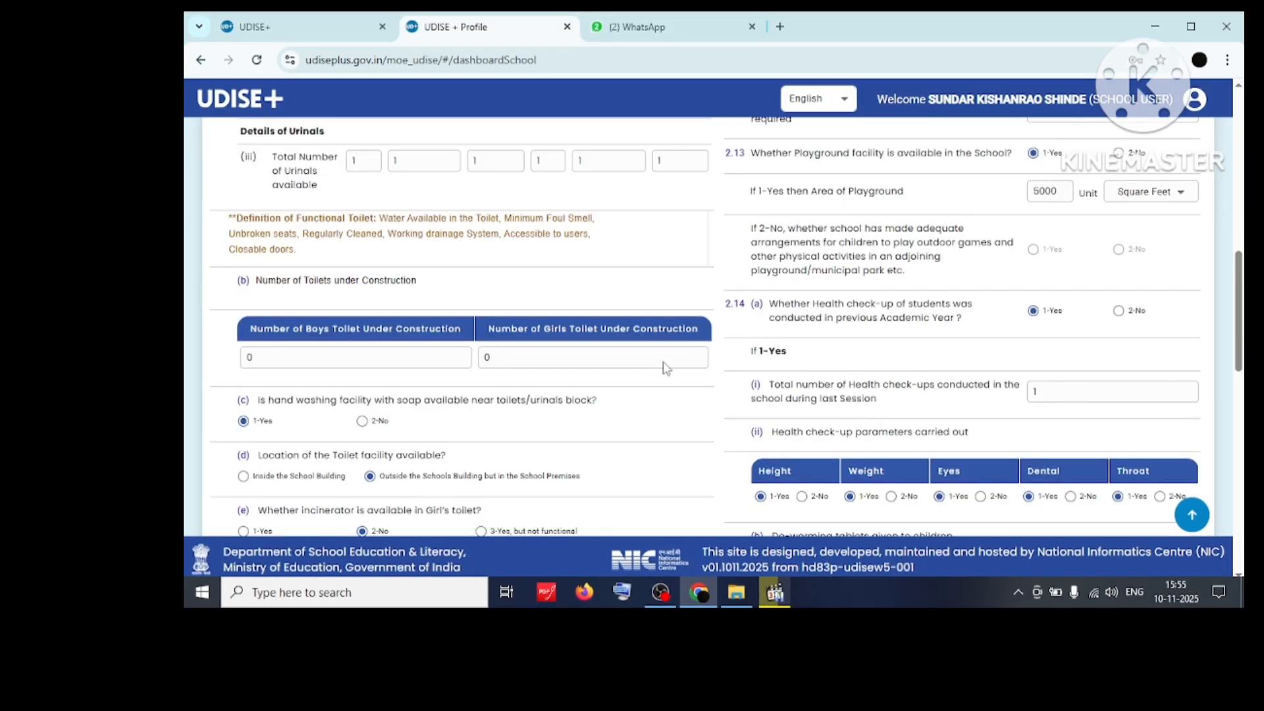
{"action": "scroll", "coordinate": [666, 367], "scroll_direction": "down", "scroll_amount": 10}
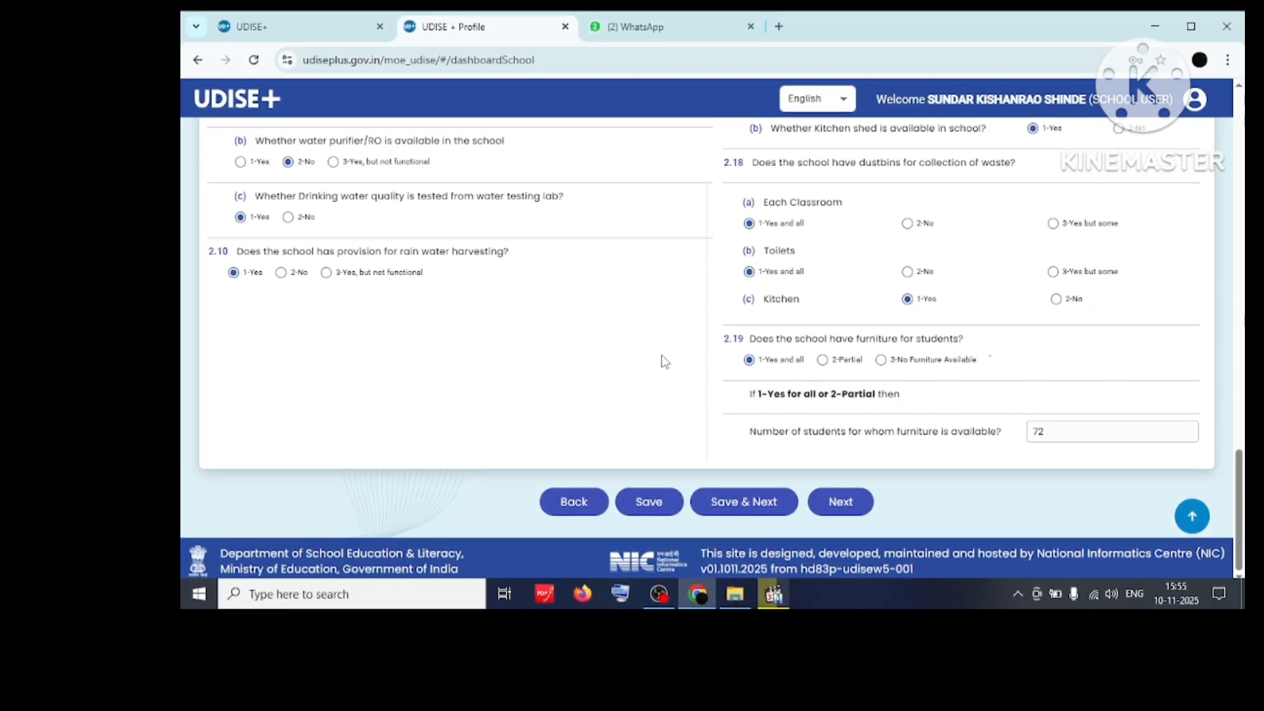
{"action": "left_click", "coordinate": [759, 501]}
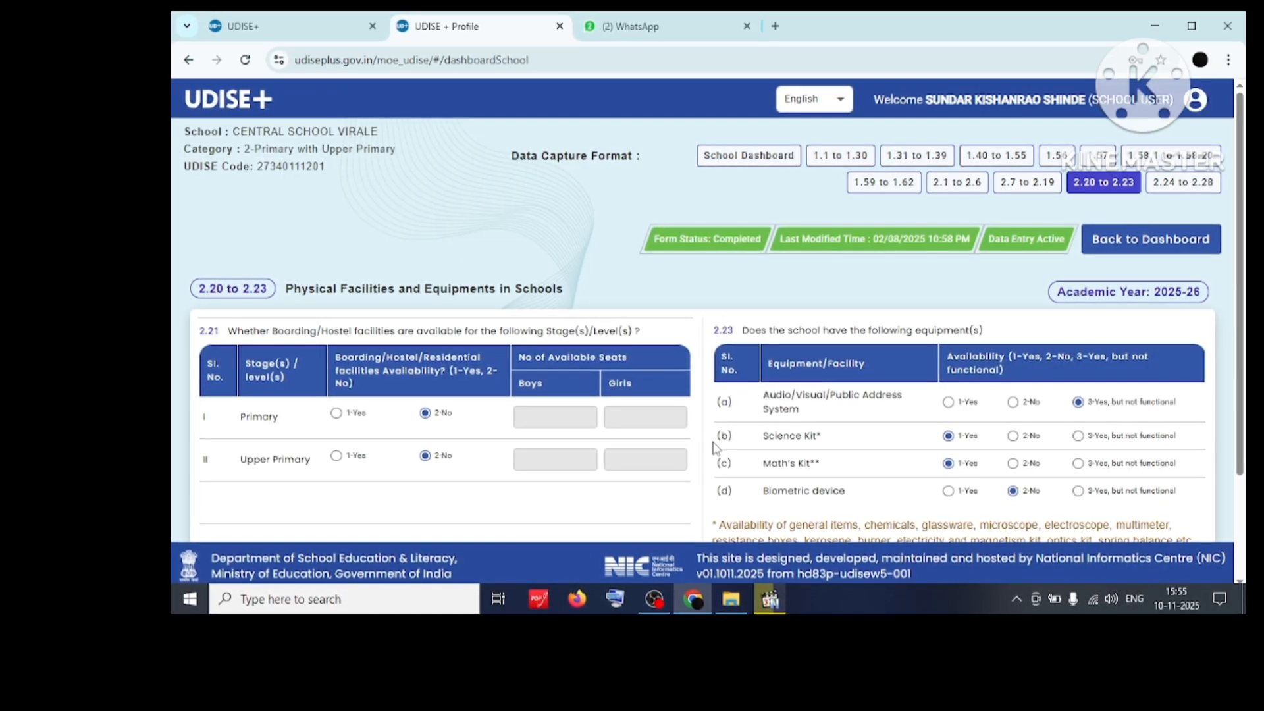
Review and save the 2.20 to 2.23 Physical Facilities and Equipments form.
{"action": "scroll", "coordinate": [713, 448], "scroll_direction": "down", "scroll_amount": 1}
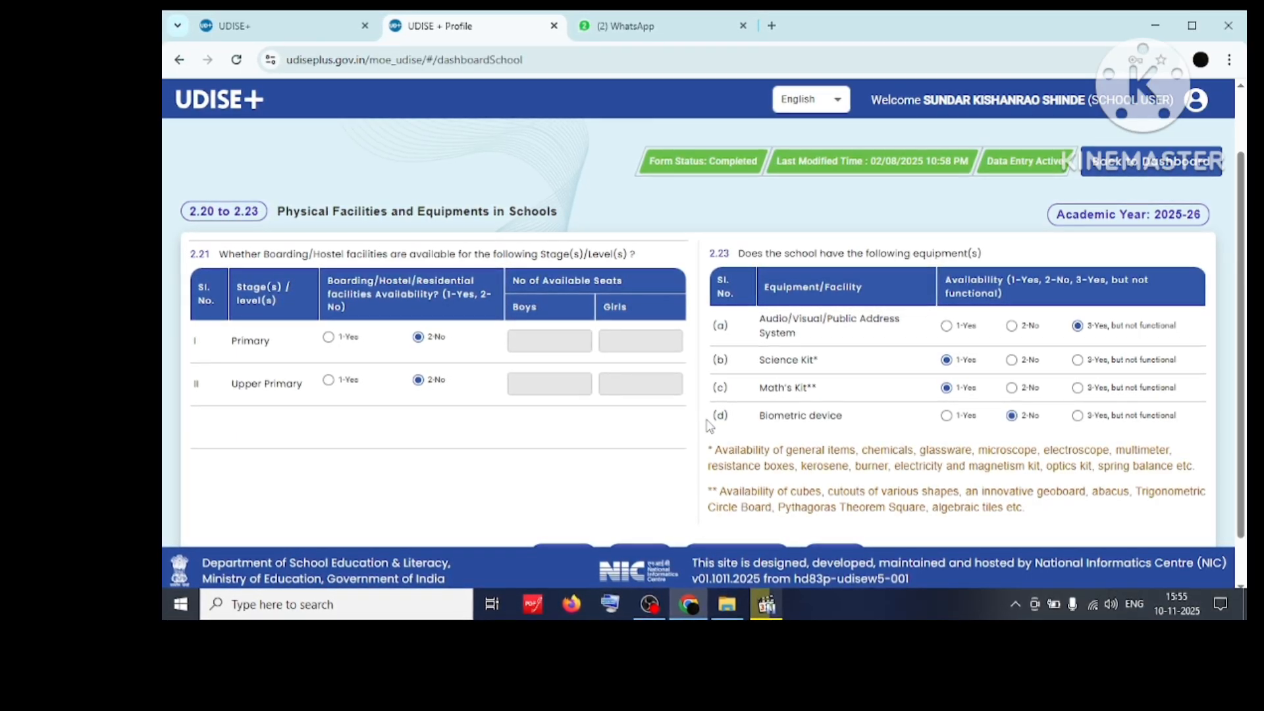
{"action": "scroll", "coordinate": [709, 425], "scroll_direction": "down", "scroll_amount": 1}
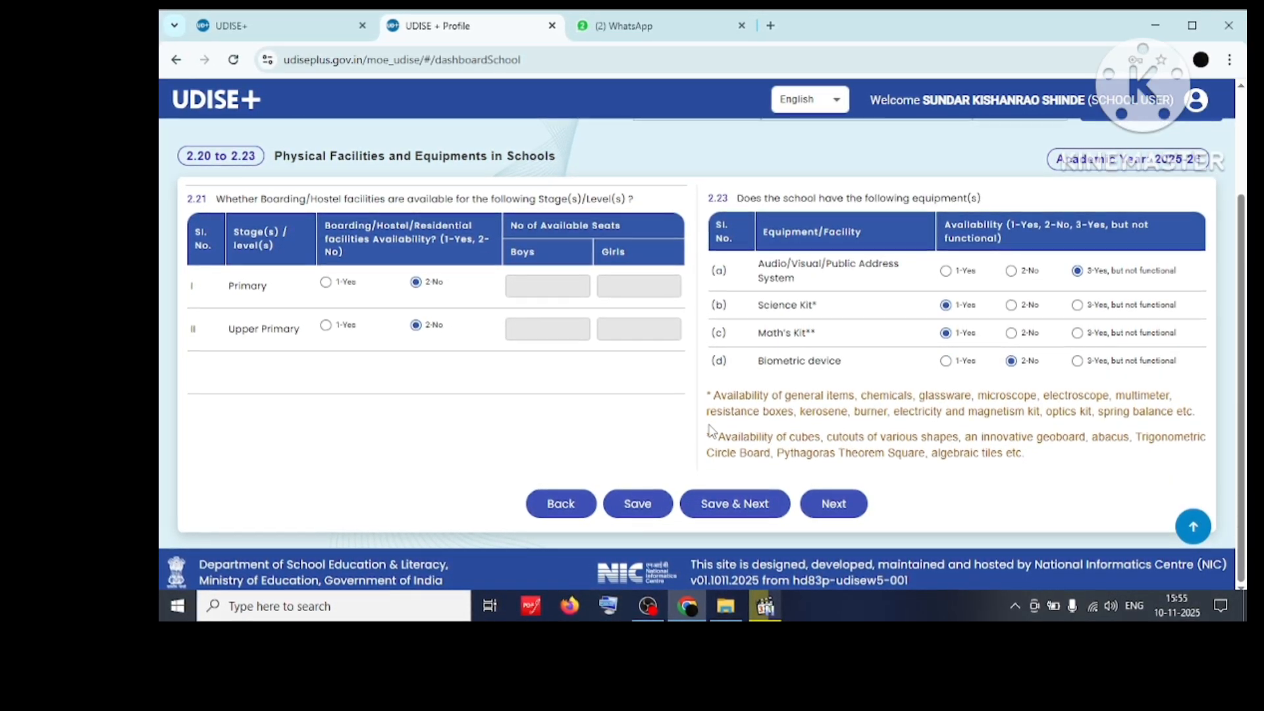
{"action": "left_click", "coordinate": [735, 507]}
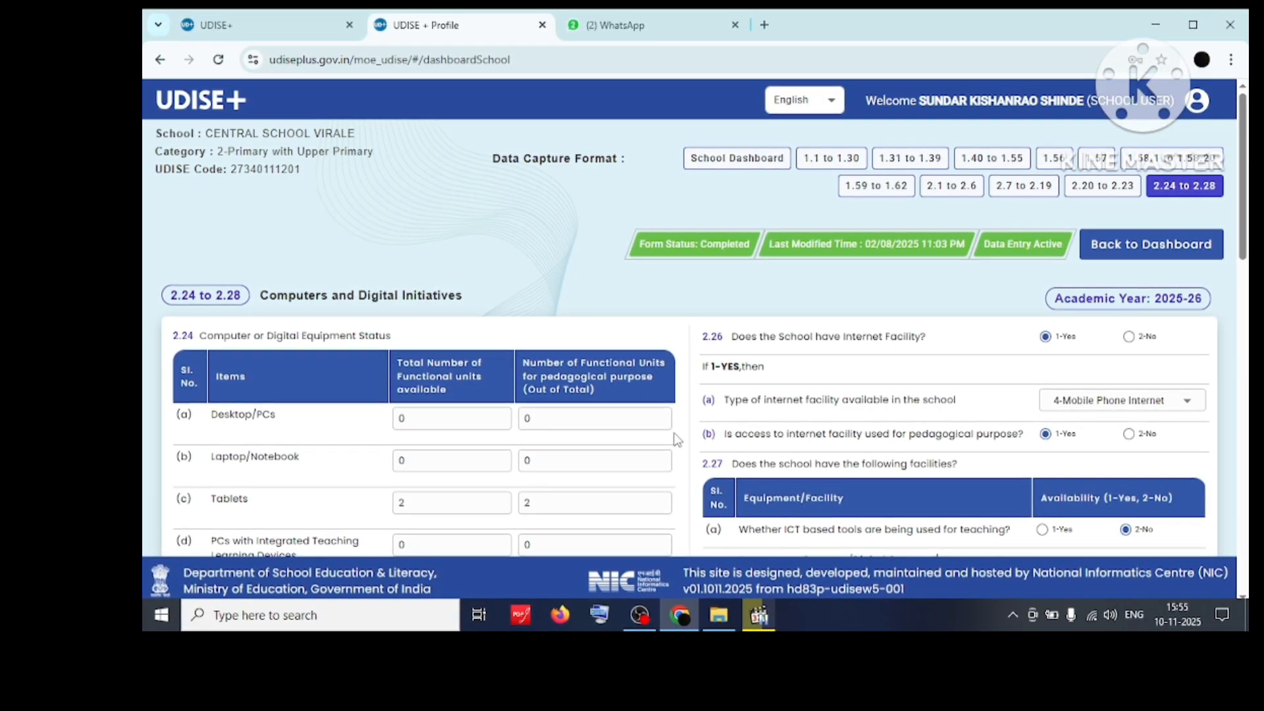
Review sections 2.24 to 2.28 of the Computers and Digital Initiatives form and save it.
{"action": "scroll", "coordinate": [675, 439], "scroll_direction": "down", "scroll_amount": 4}
{"action": "scroll", "coordinate": [675, 440], "scroll_direction": "down", "scroll_amount": 3}
{"action": "scroll", "coordinate": [673, 440], "scroll_direction": "up", "scroll_amount": 2}
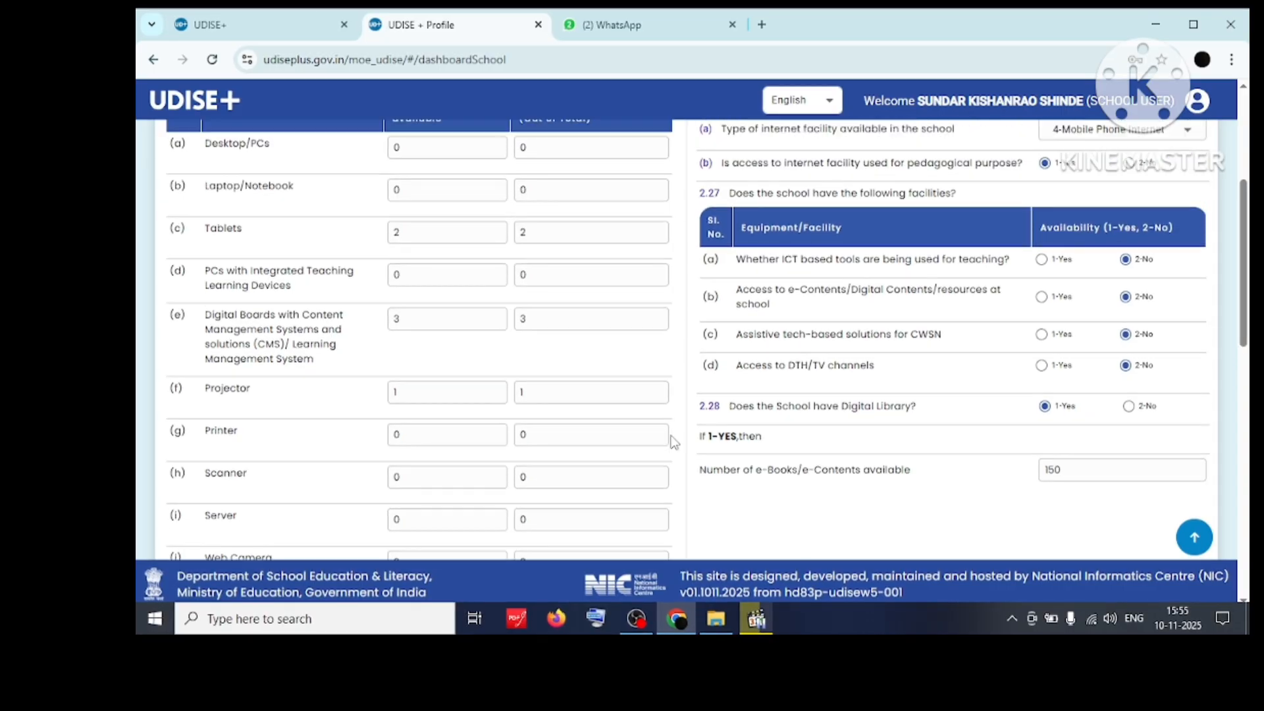
{"action": "scroll", "coordinate": [674, 441], "scroll_direction": "up", "scroll_amount": 2}
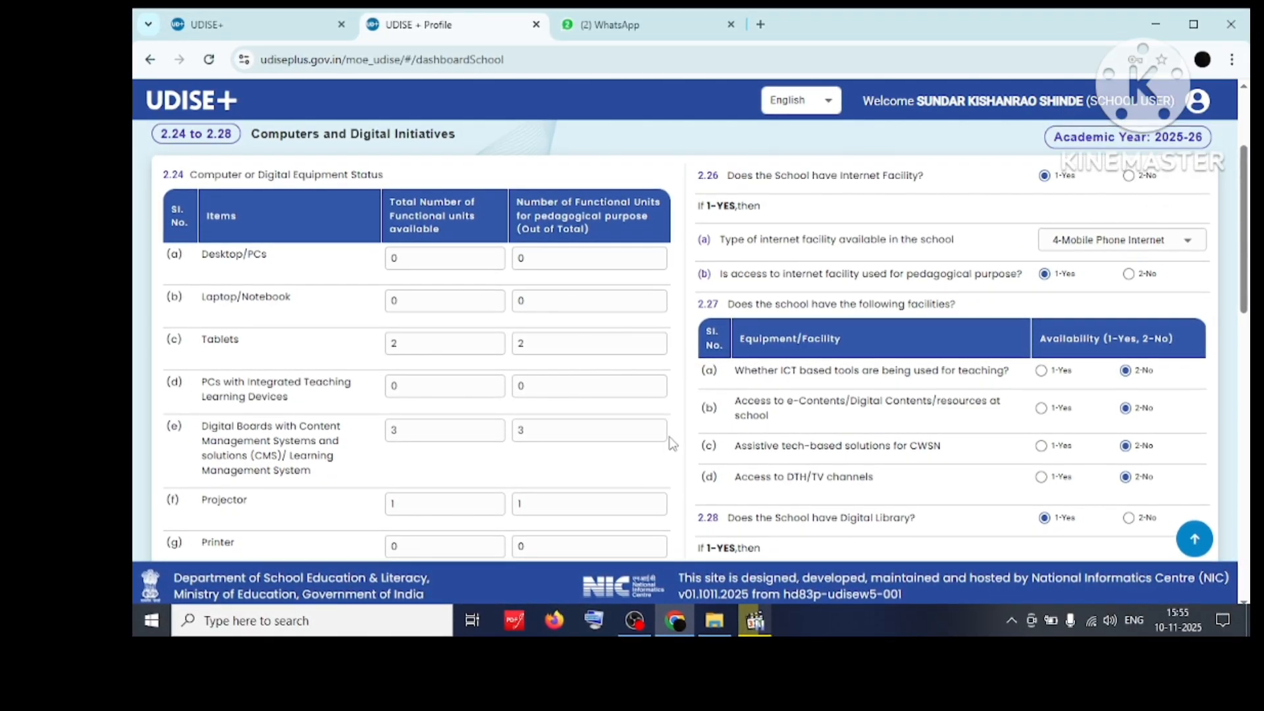
{"action": "scroll", "coordinate": [681, 408], "scroll_direction": "down", "scroll_amount": 10}
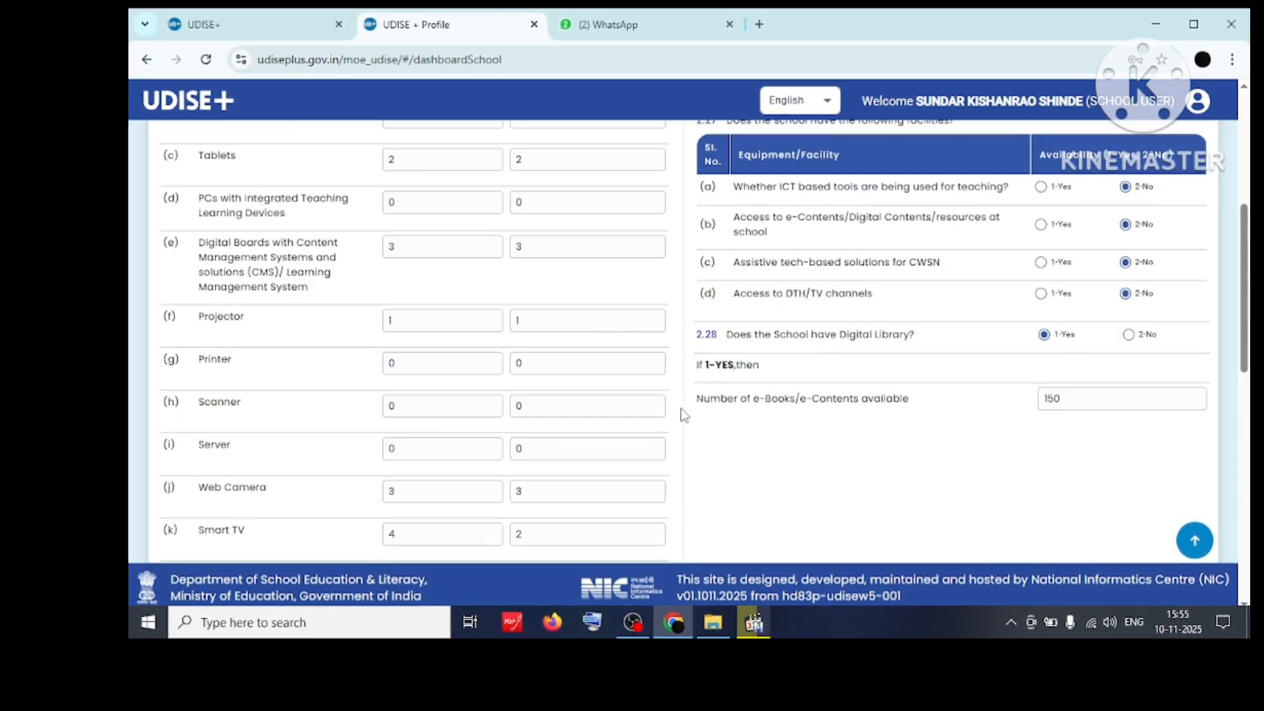
{"action": "scroll", "coordinate": [682, 412], "scroll_direction": "down", "scroll_amount": 5}
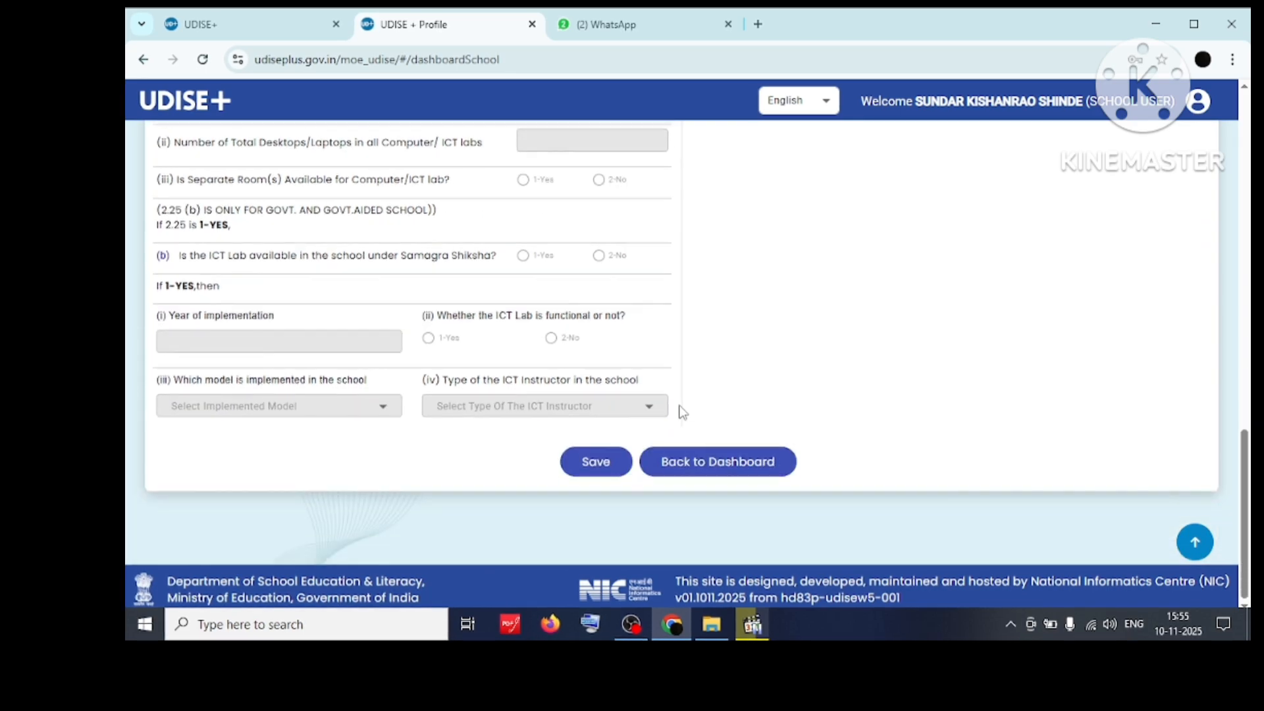
{"action": "left_click", "coordinate": [591, 467]}
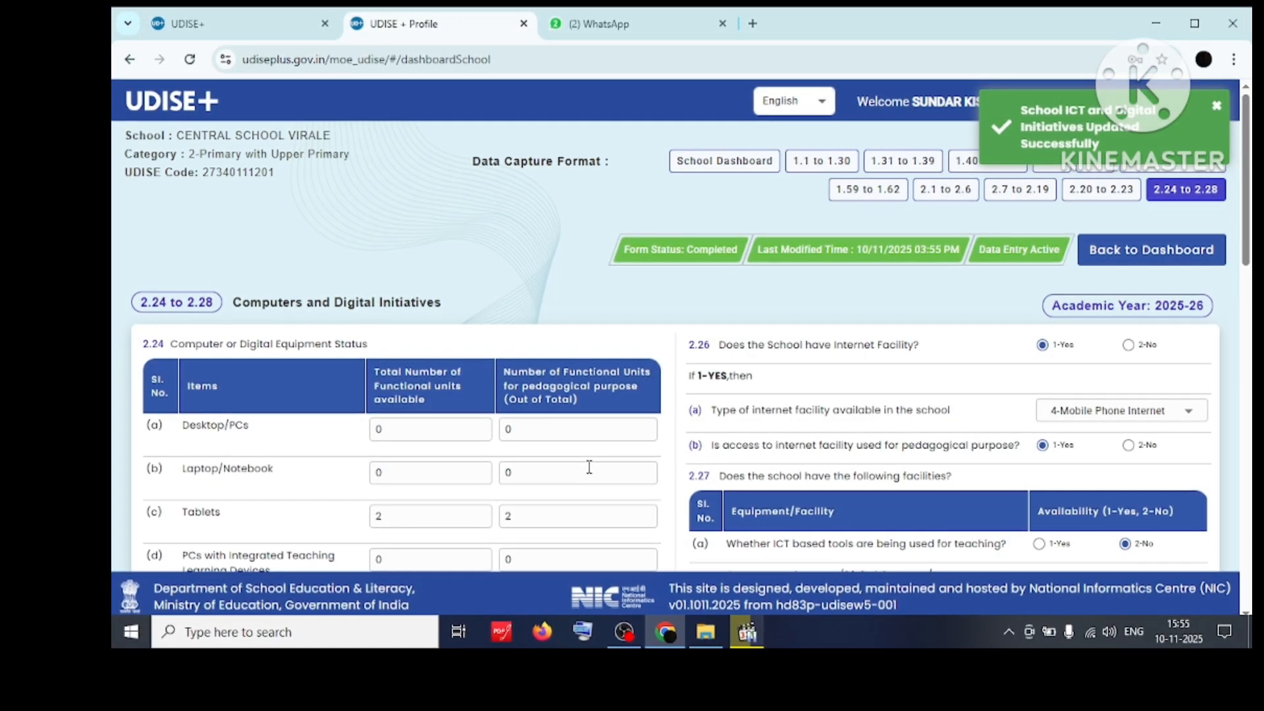
Go back to the school dashboard after the success message.
{"action": "scroll", "coordinate": [588, 466], "scroll_direction": "down", "scroll_amount": 5}
{"action": "scroll", "coordinate": [588, 468], "scroll_direction": "down", "scroll_amount": 10}
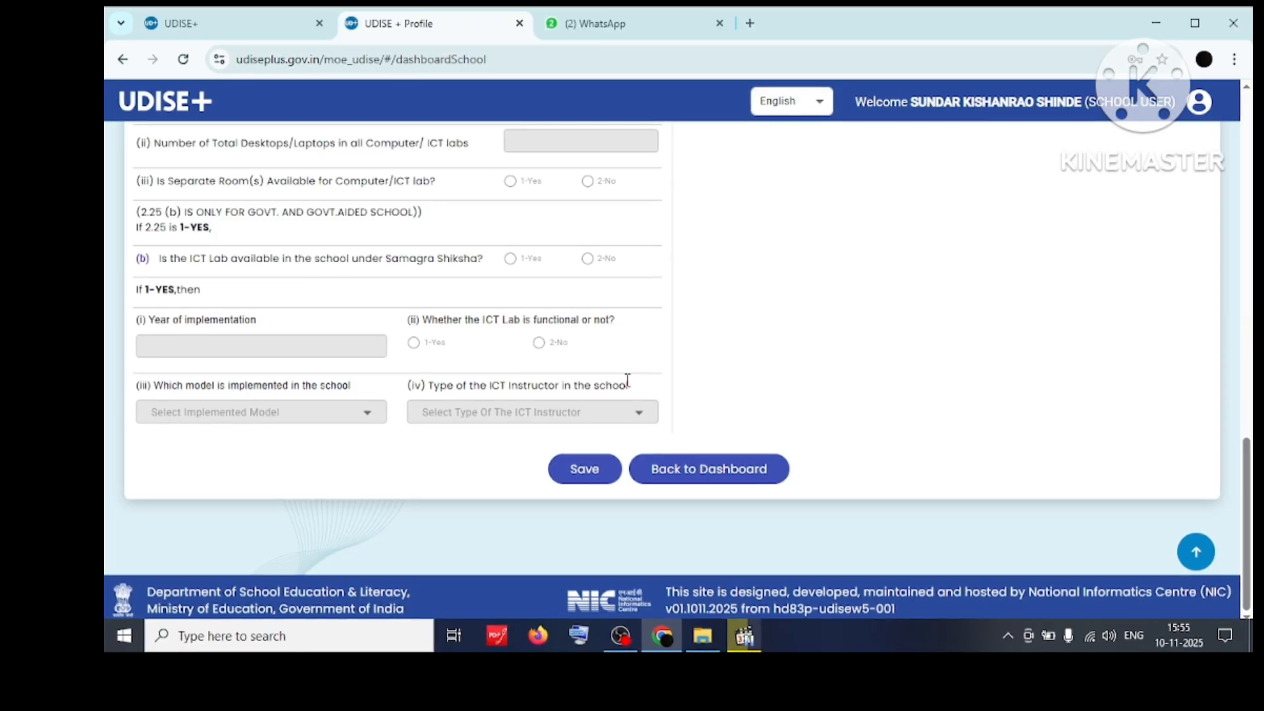
{"action": "left_click", "coordinate": [699, 474]}
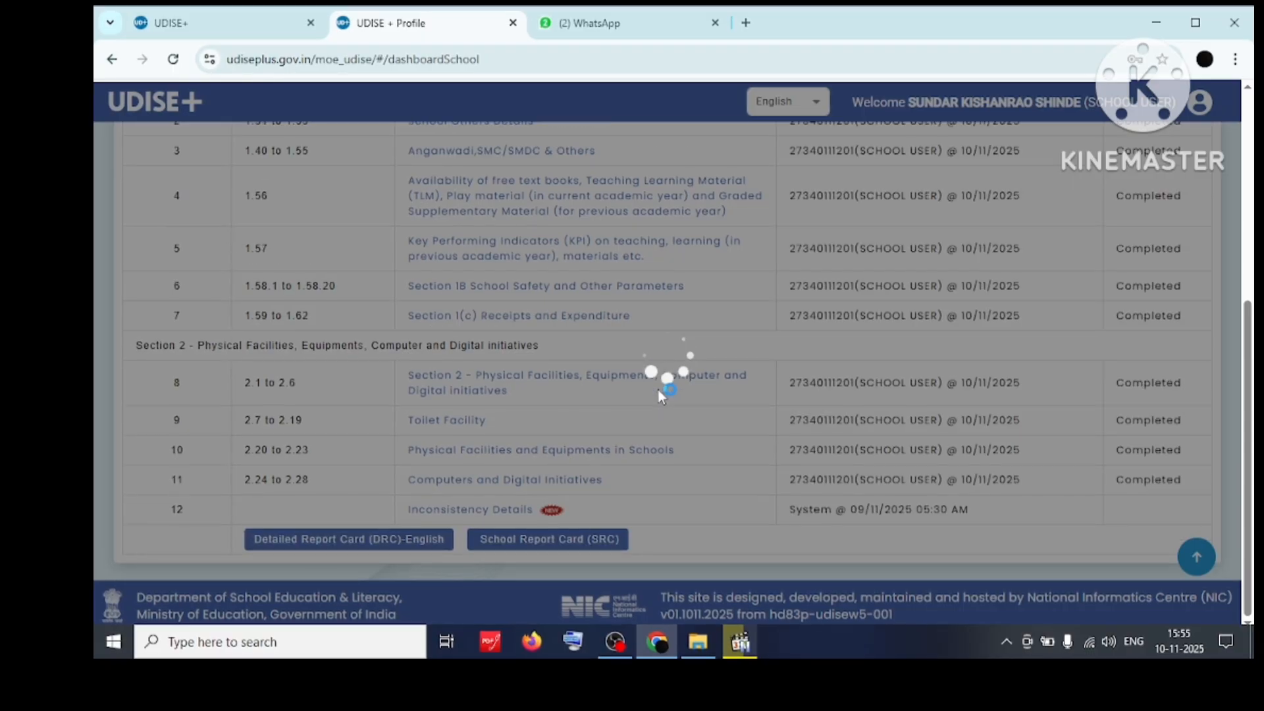
Check that the first five forms' Status entries read Completed.
{"action": "scroll", "coordinate": [659, 395], "scroll_direction": "up", "scroll_amount": 3}
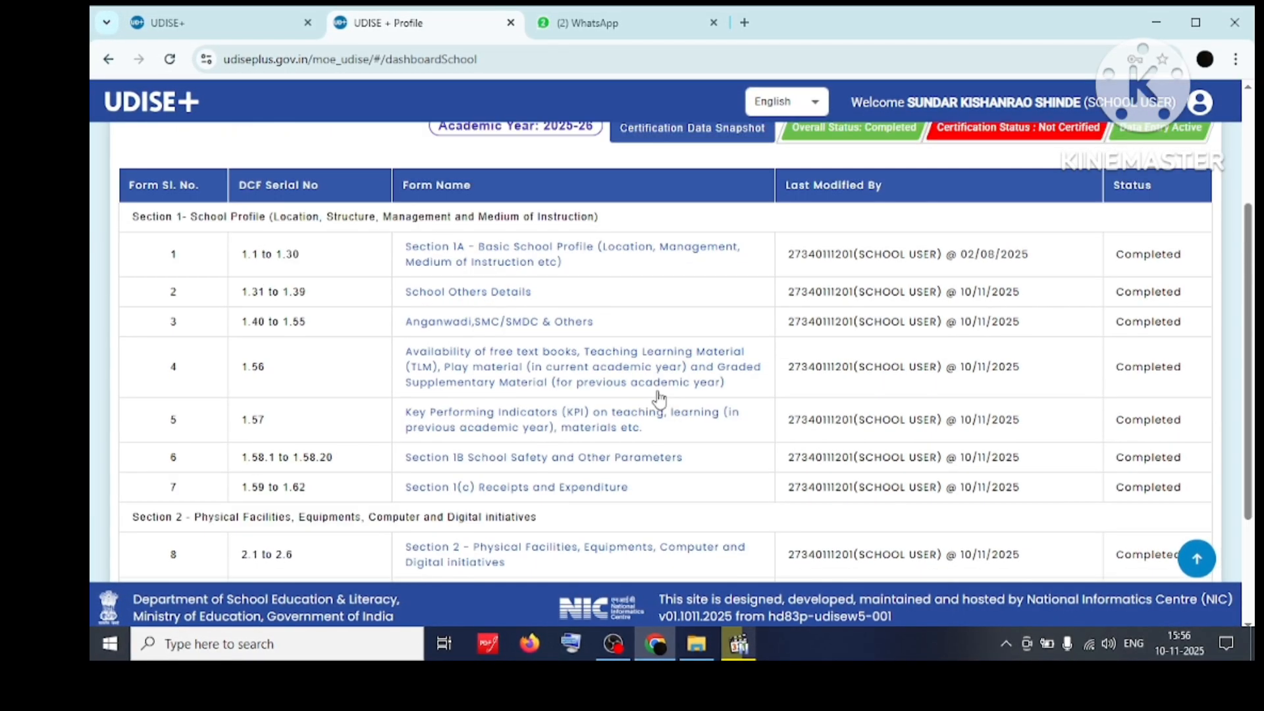
{"action": "scroll", "coordinate": [659, 398], "scroll_direction": "up", "scroll_amount": 3}
{"action": "scroll", "coordinate": [659, 399], "scroll_direction": "down", "scroll_amount": 1}
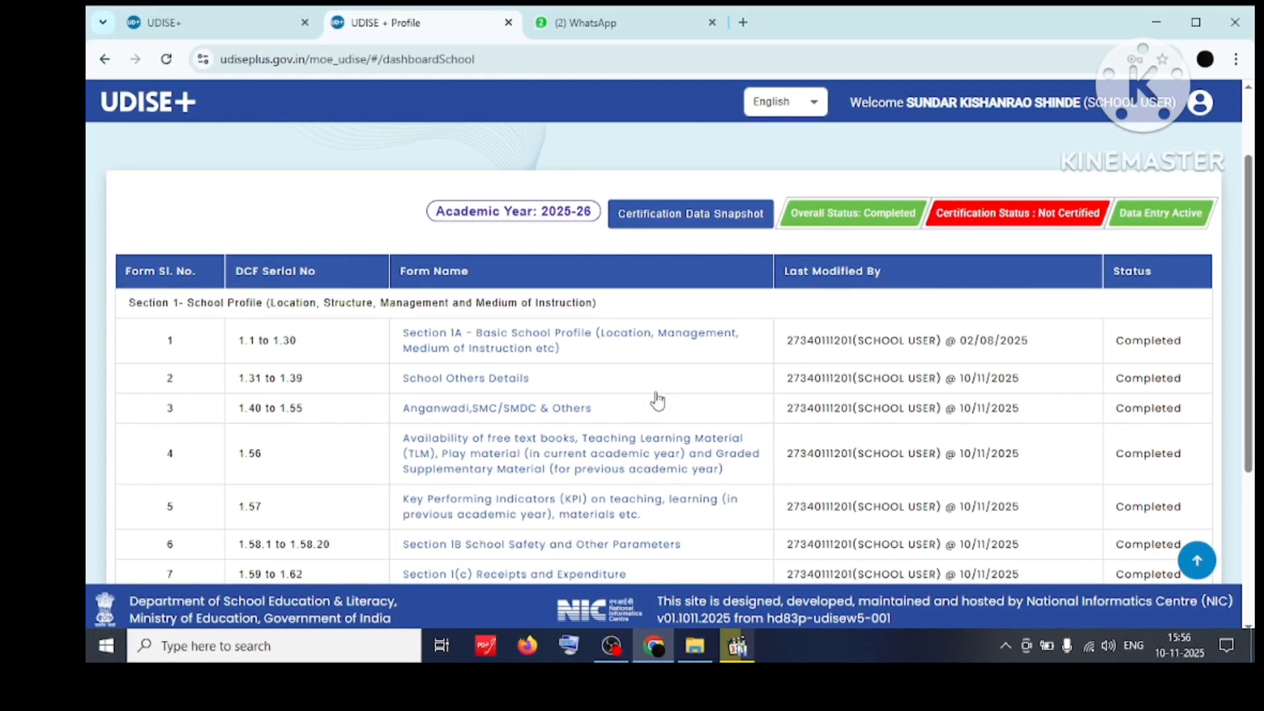
{"action": "scroll", "coordinate": [840, 387], "scroll_direction": "down", "scroll_amount": 1}
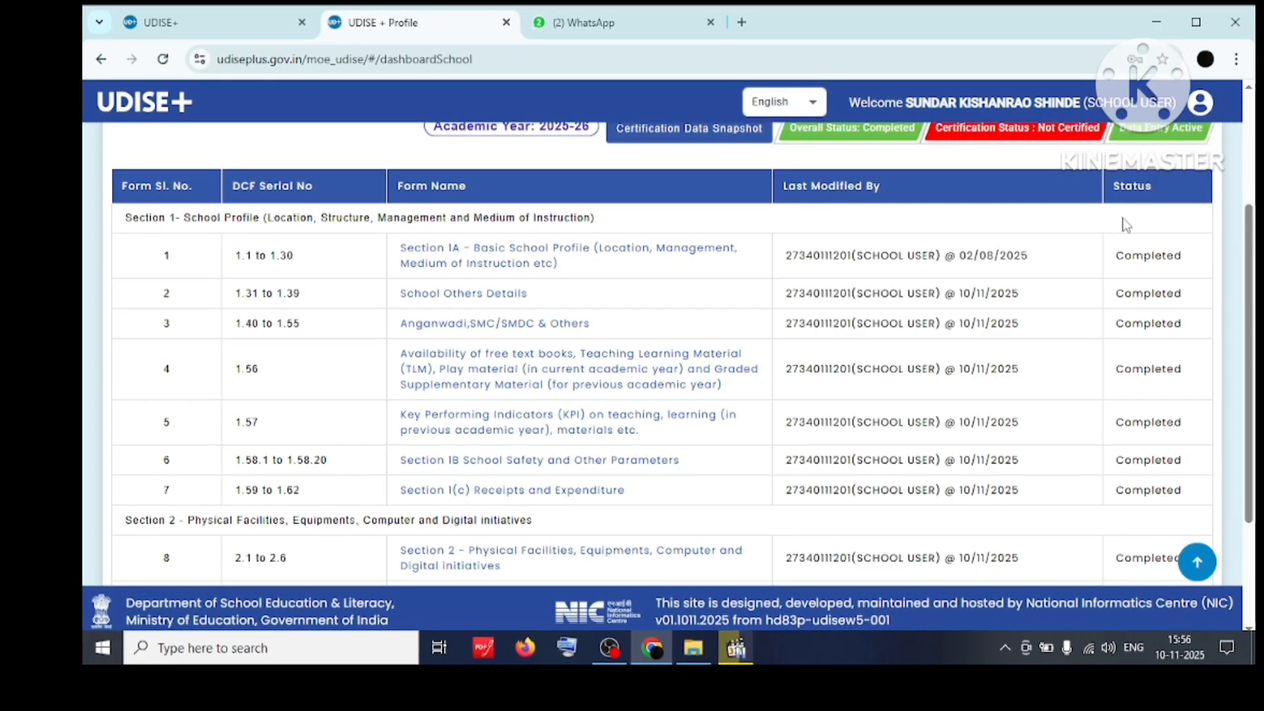
{"action": "left_click_drag", "start_coordinate": [1116, 255], "coordinate": [1146, 422]}
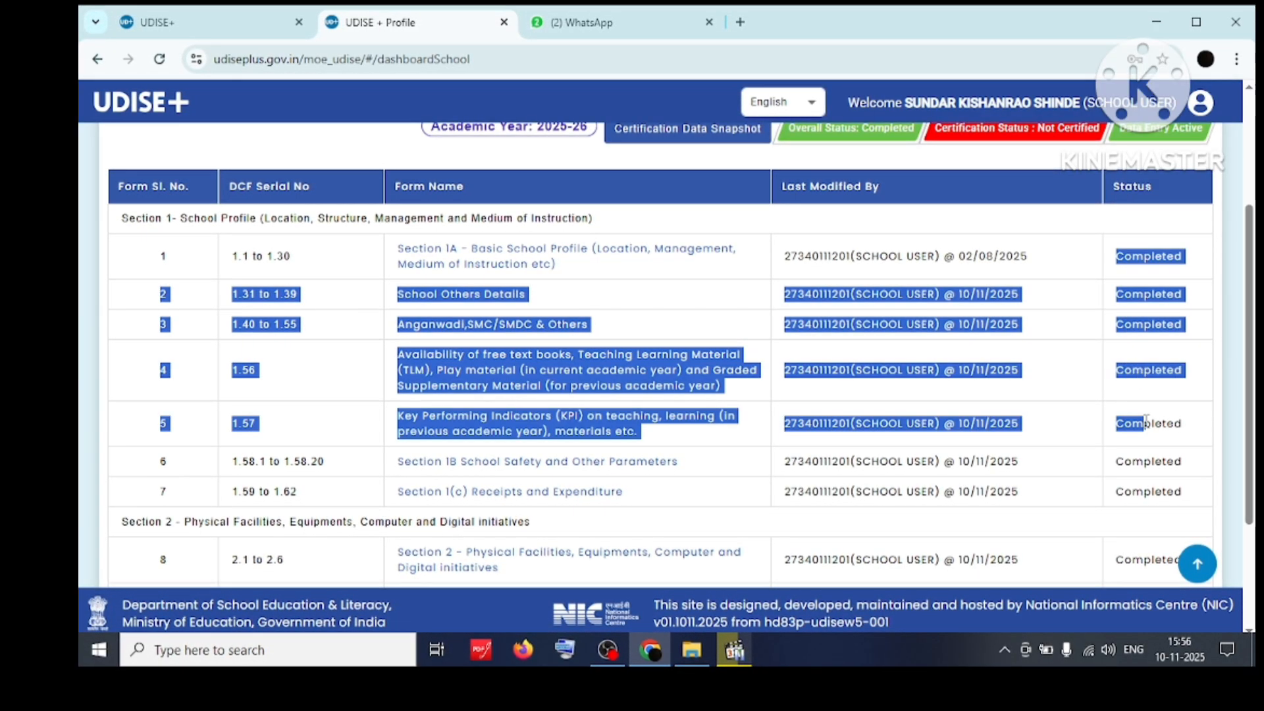
{"action": "left_click", "coordinate": [1109, 263]}
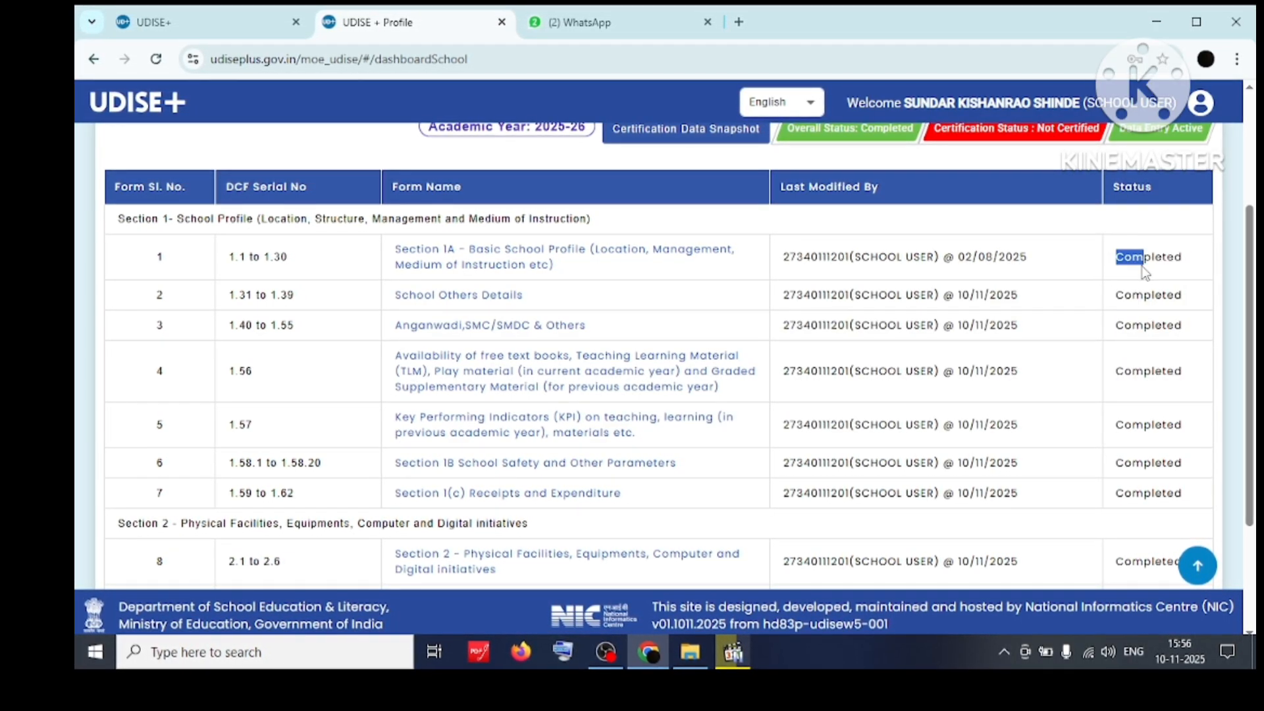
{"action": "left_click_drag", "start_coordinate": [1120, 295], "coordinate": [1183, 294]}
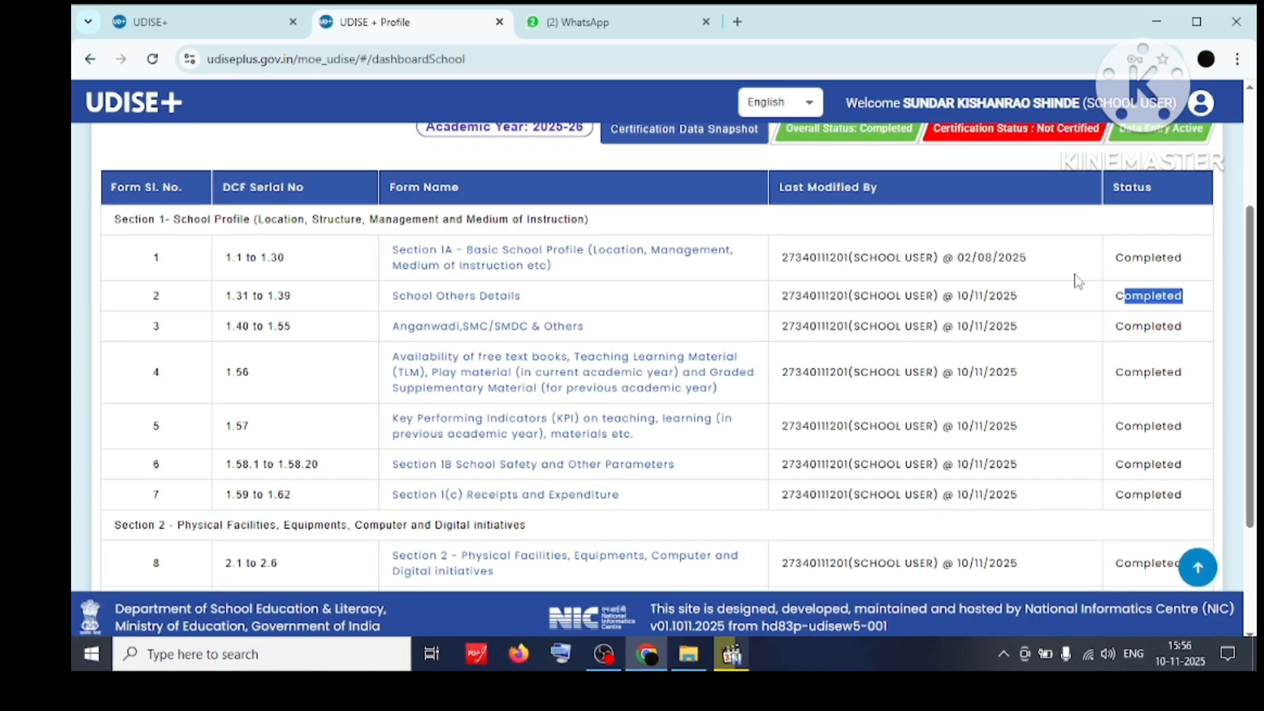
Verify the remaining forms through 2.28 all show Completed status.
{"action": "scroll", "coordinate": [1072, 275], "scroll_direction": "down", "scroll_amount": 2}
{"action": "scroll", "coordinate": [1072, 275], "scroll_direction": "up", "scroll_amount": 5}
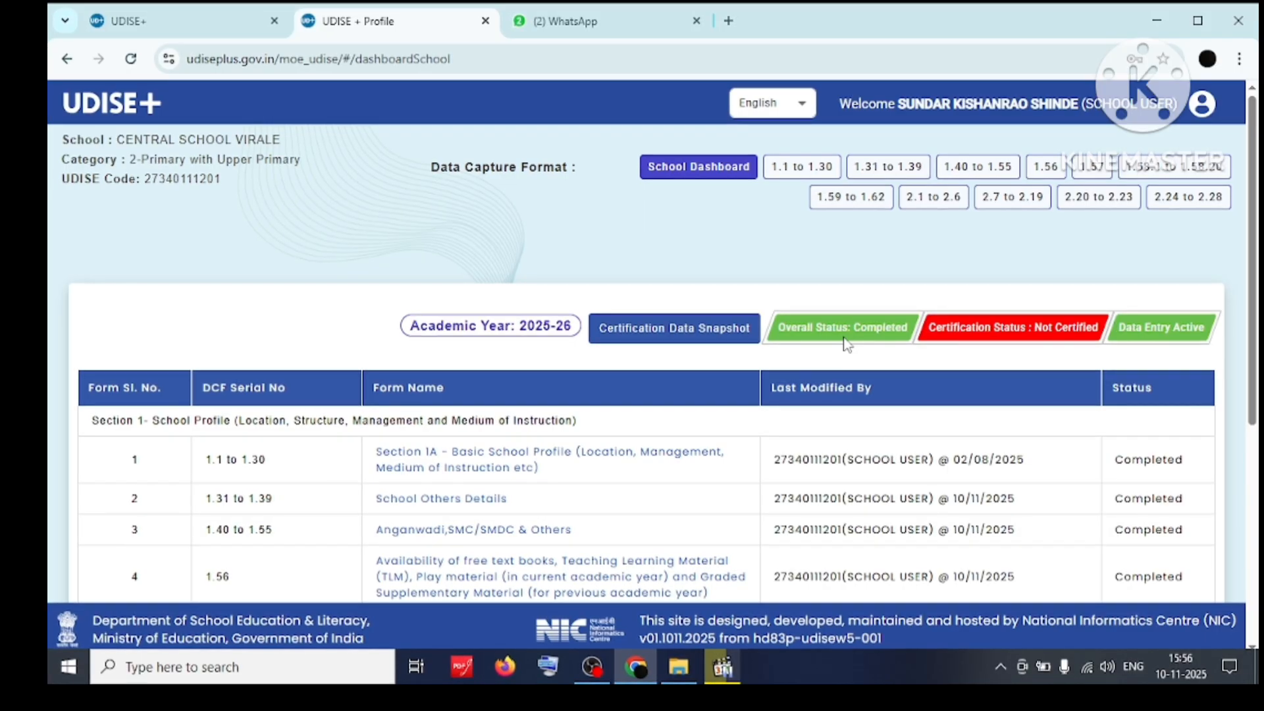
{"action": "scroll", "coordinate": [847, 344], "scroll_direction": "down", "scroll_amount": 3}
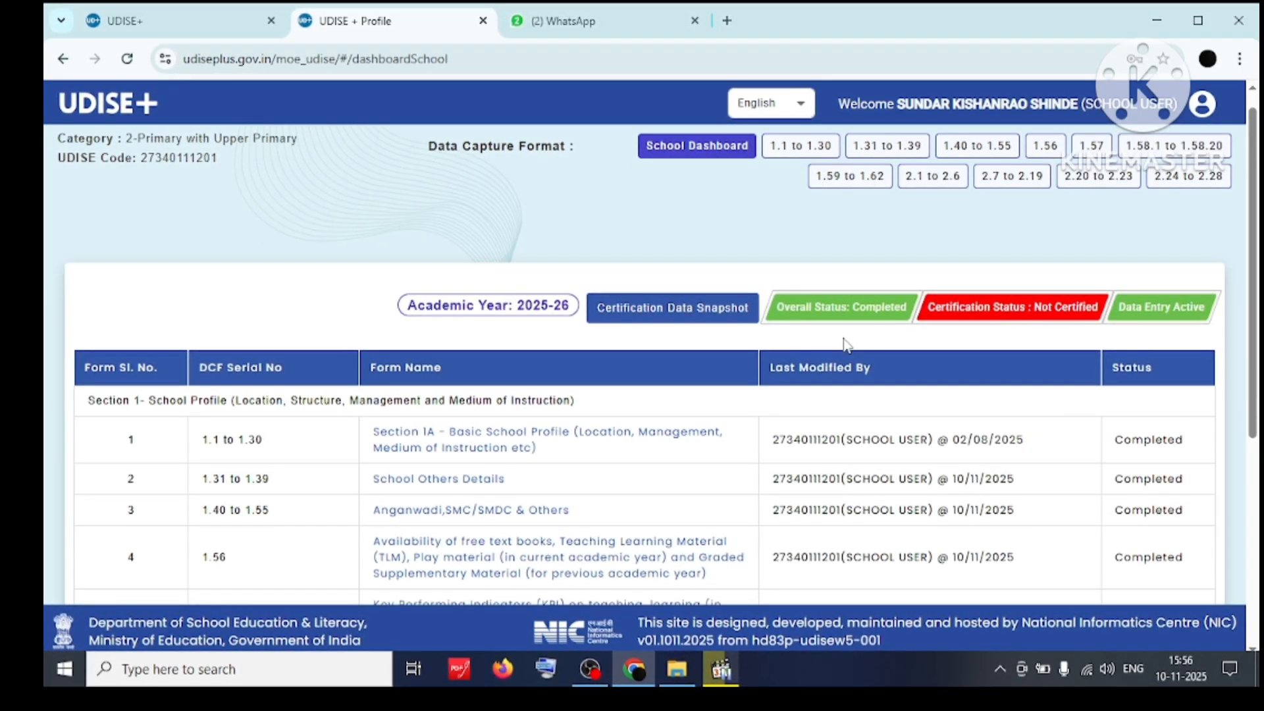
{"action": "scroll", "coordinate": [843, 342], "scroll_direction": "down", "scroll_amount": 3}
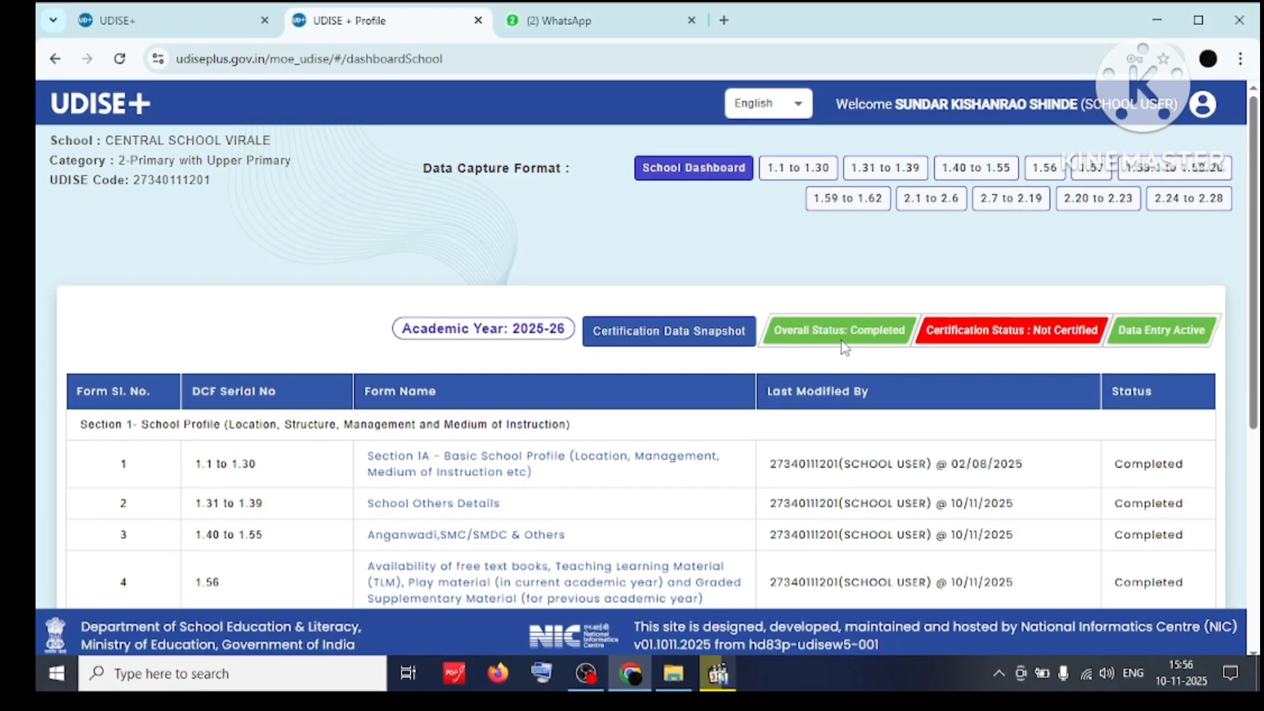
{"action": "scroll", "coordinate": [845, 347], "scroll_direction": "down", "scroll_amount": 5}
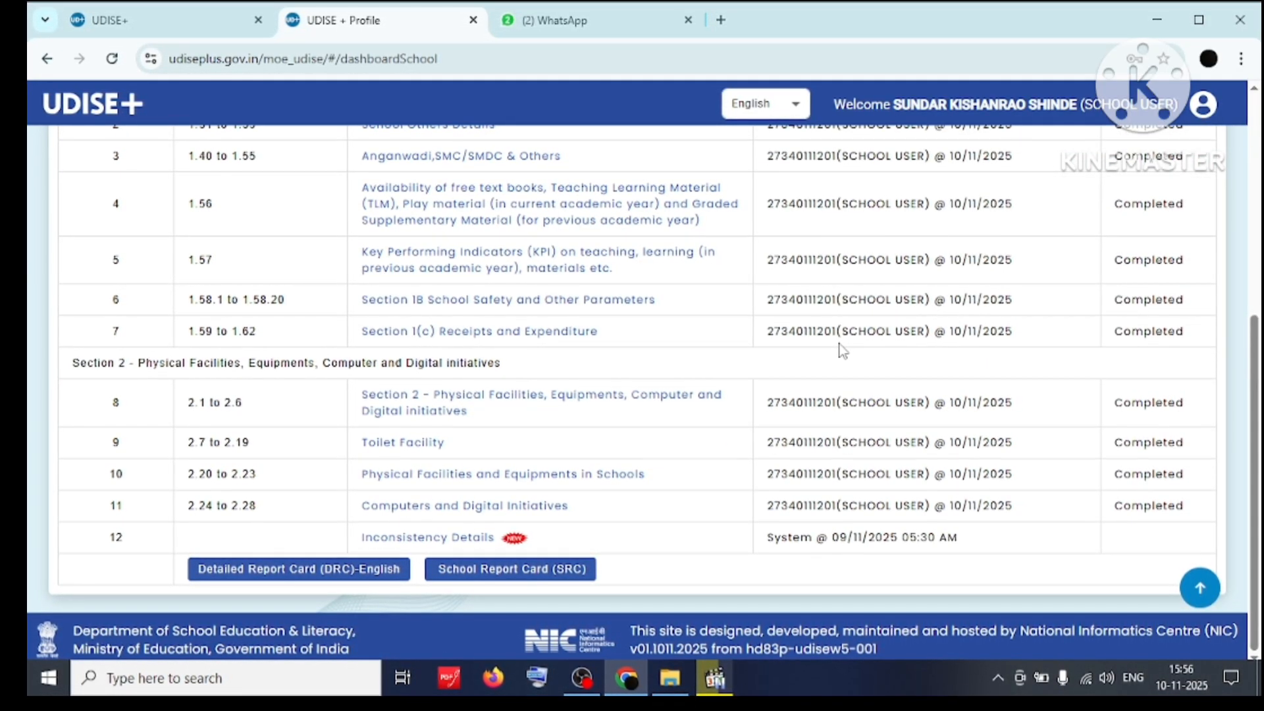
{"action": "scroll", "coordinate": [843, 349], "scroll_direction": "up", "scroll_amount": 2}
{"action": "scroll", "coordinate": [843, 352], "scroll_direction": "up", "scroll_amount": 4}
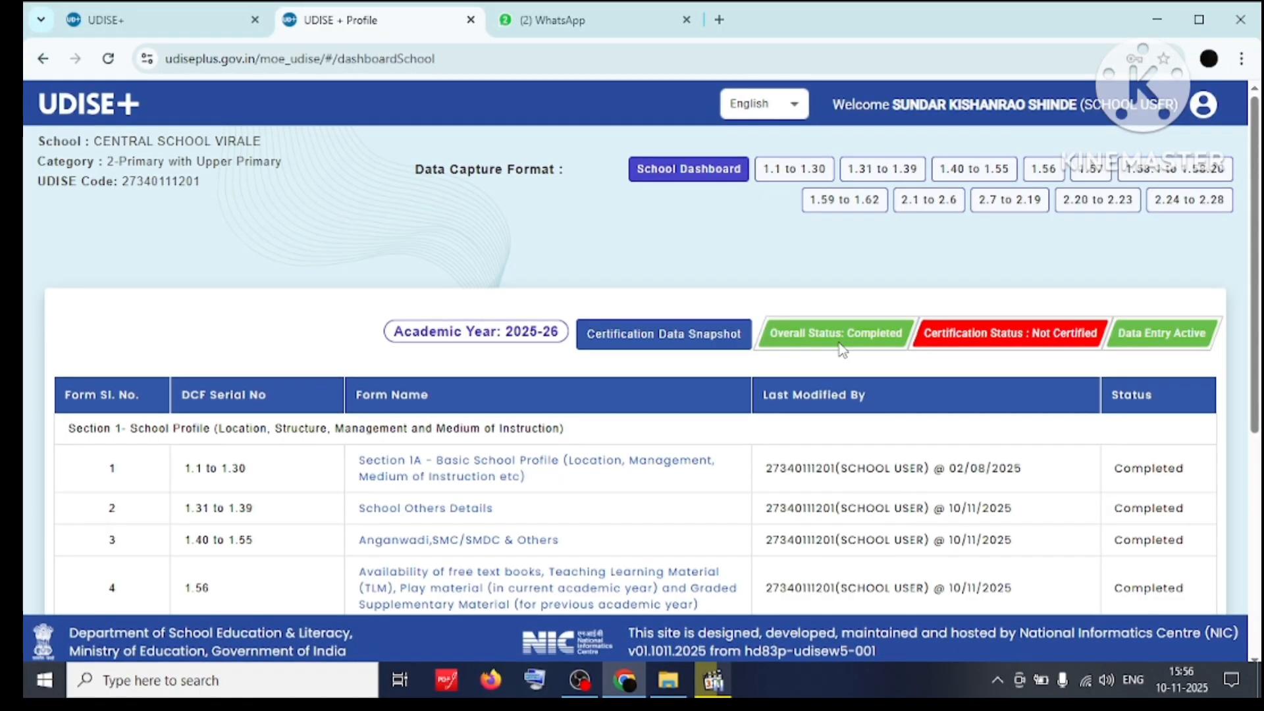